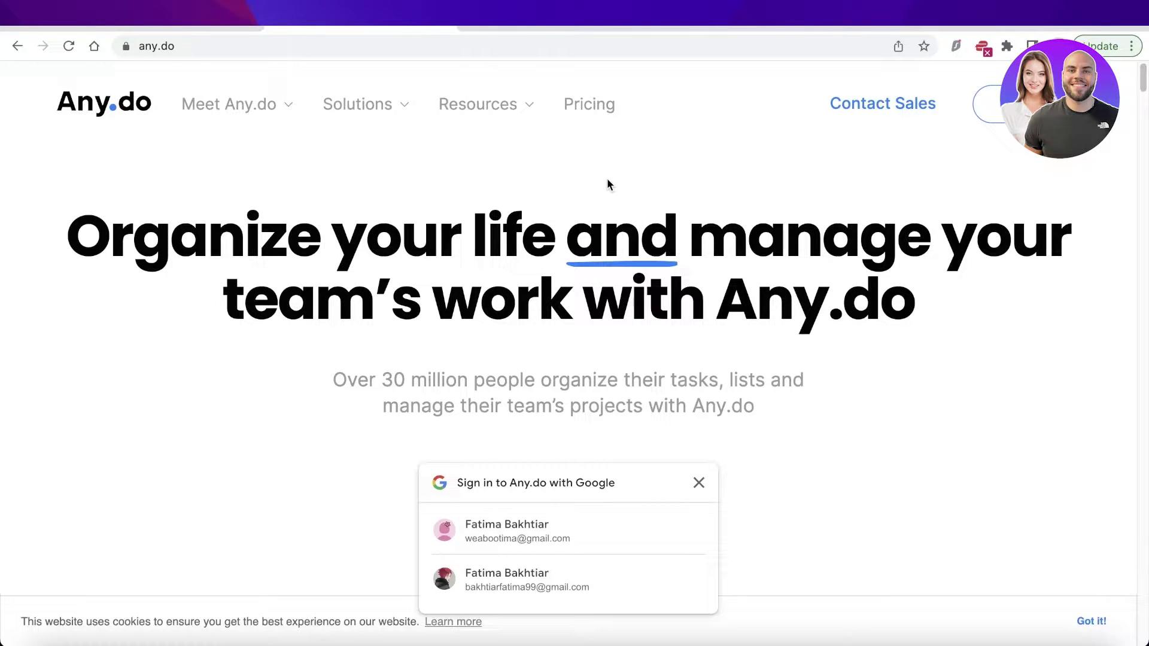
# Step: Dismiss the Google sign-in prompt and browse the homepage's sample project board
pyautogui.click(699, 483)
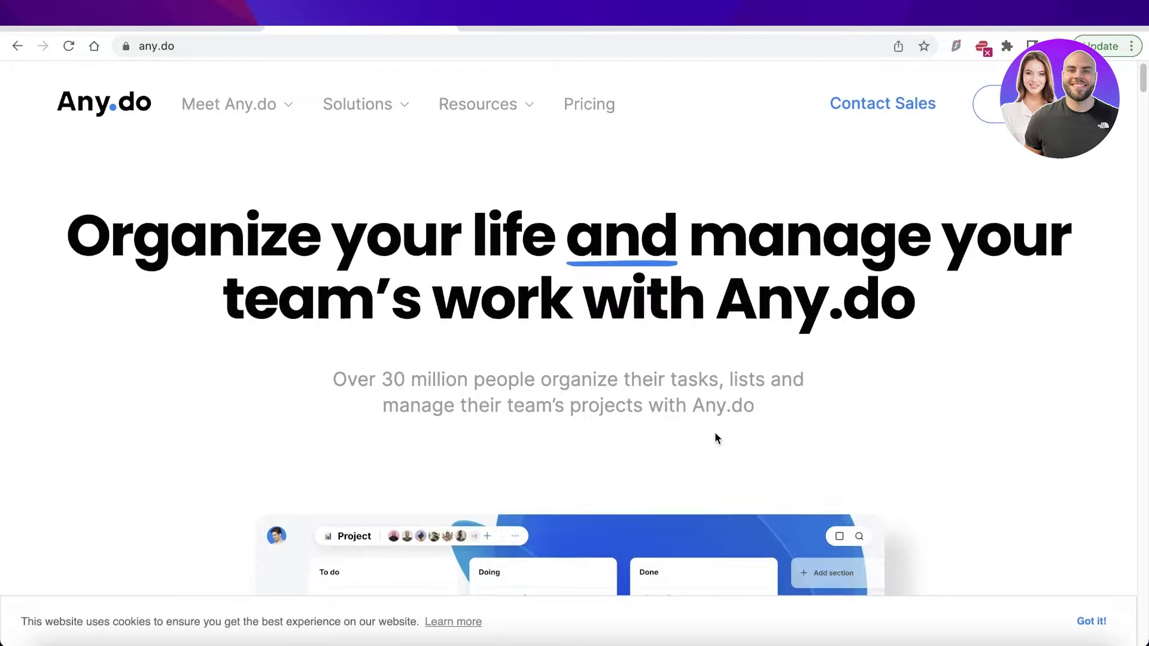
pyautogui.scroll(-4, 770, 390)
pyautogui.scroll(4, 773, 392)
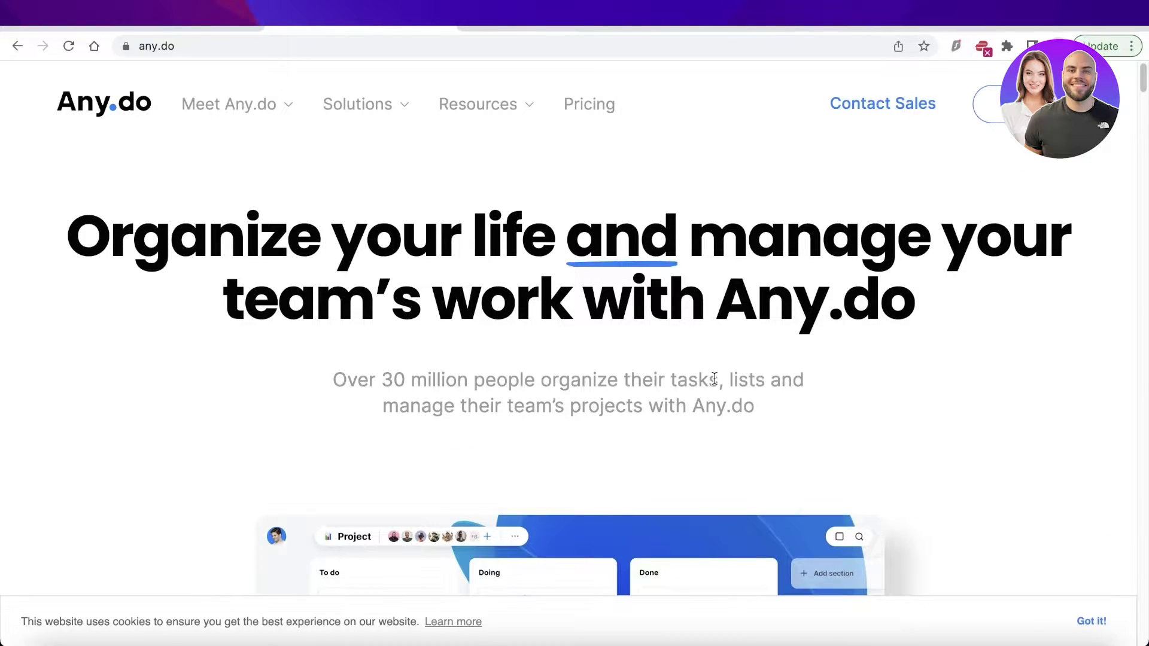
pyautogui.scroll(-3, 714, 377)
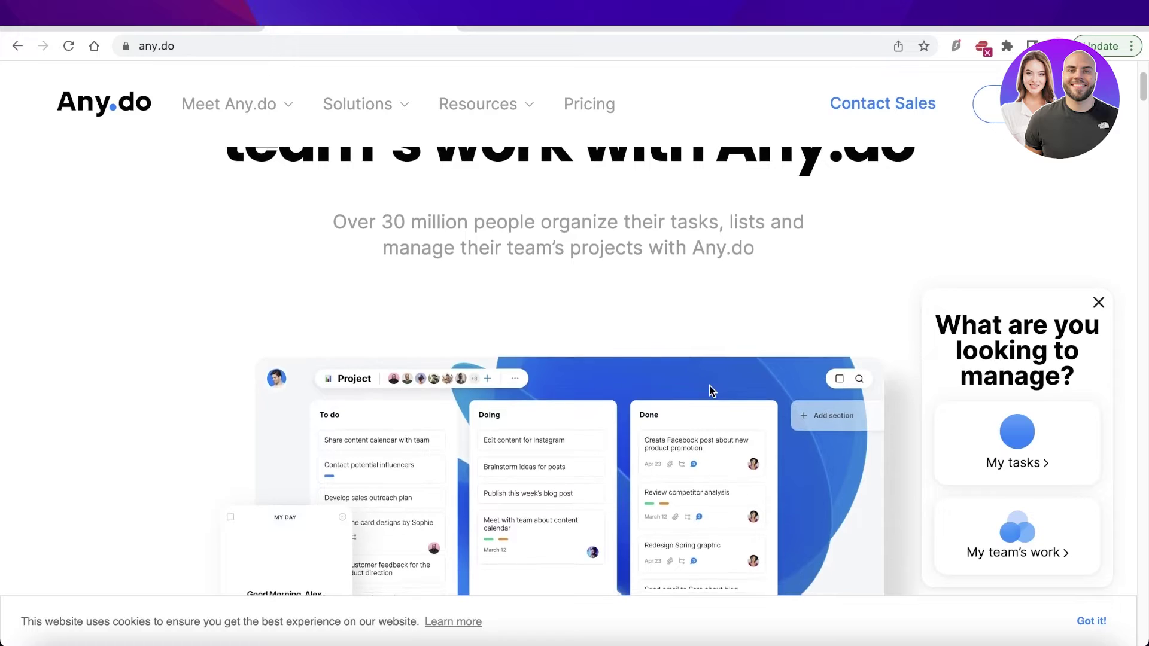
pyautogui.scroll(-1, 704, 385)
pyautogui.scroll(-1, 697, 397)
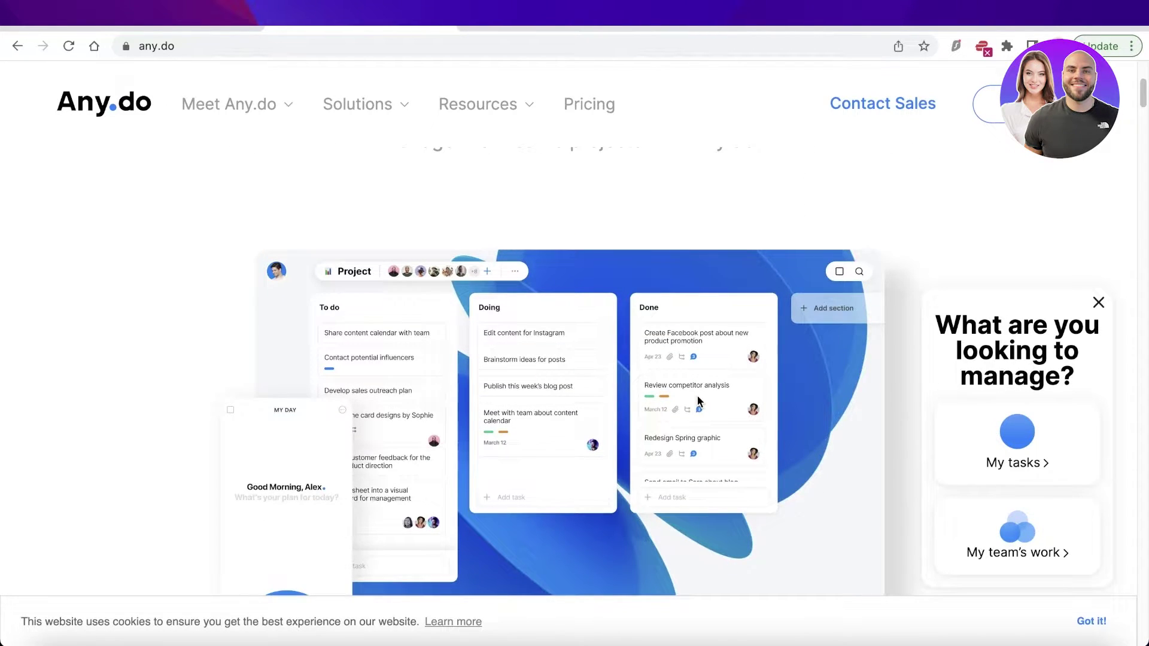
pyautogui.scroll(-10, 698, 401)
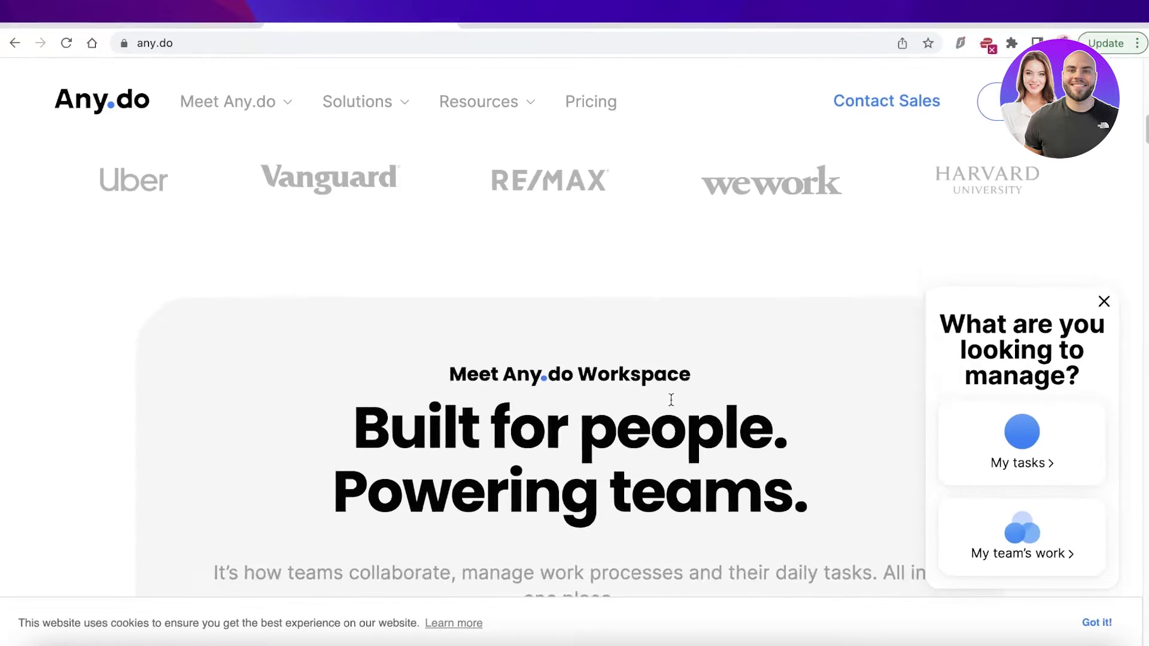
pyautogui.scroll(5, 672, 400)
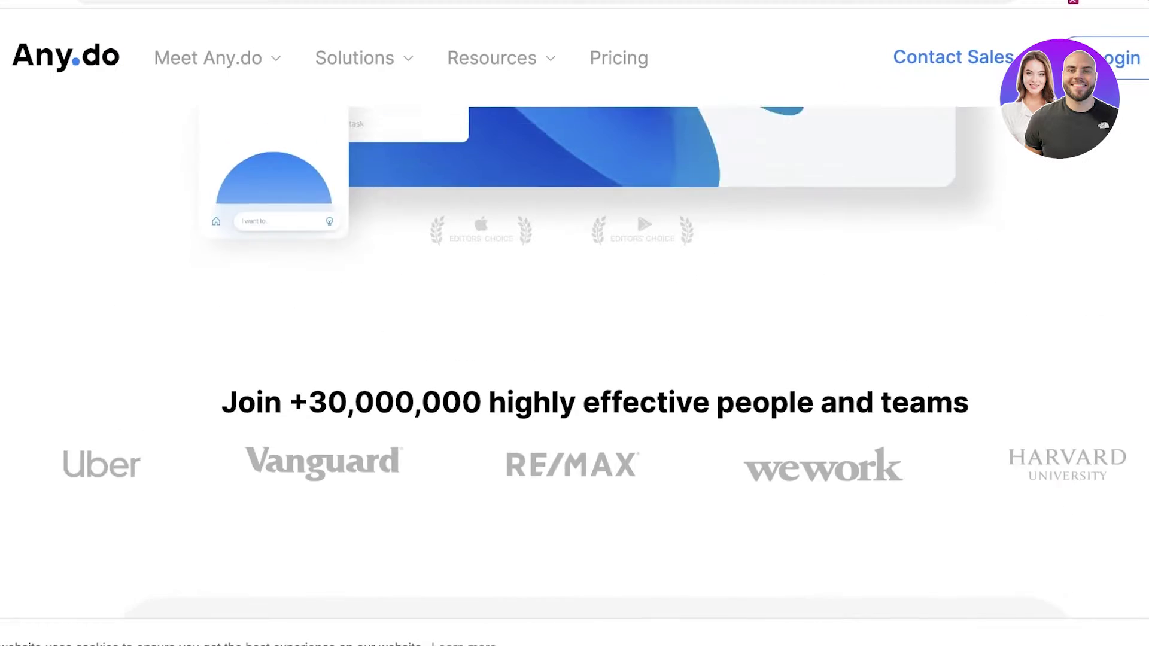
pyautogui.scroll(6, 575, 359)
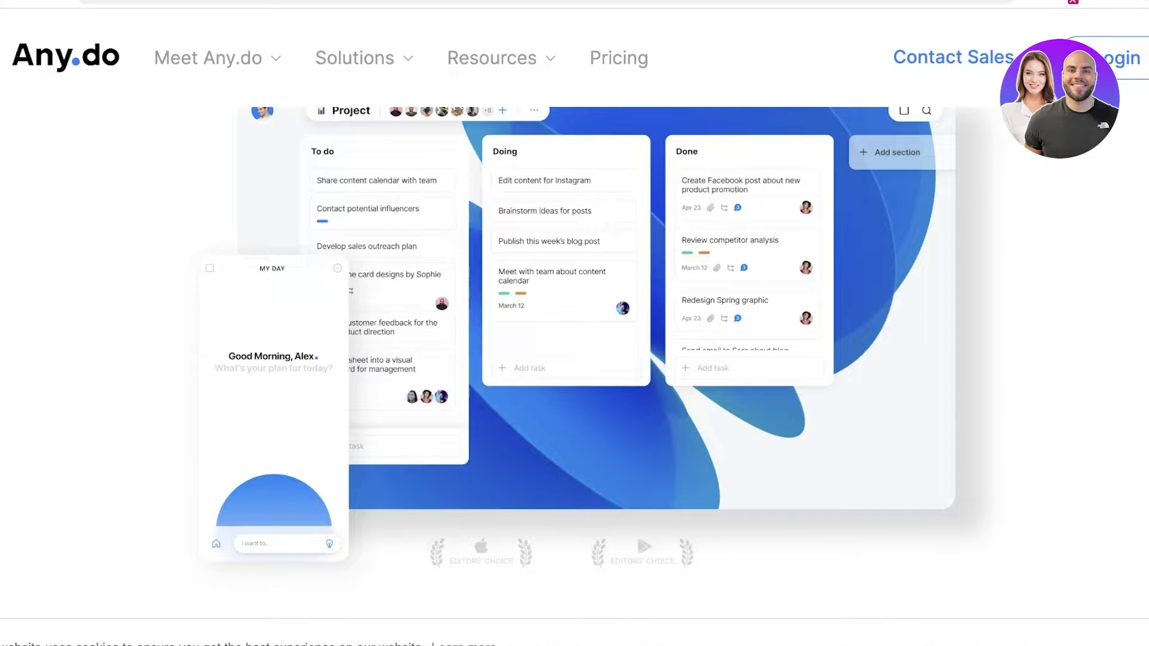
pyautogui.moveTo(264, 62)
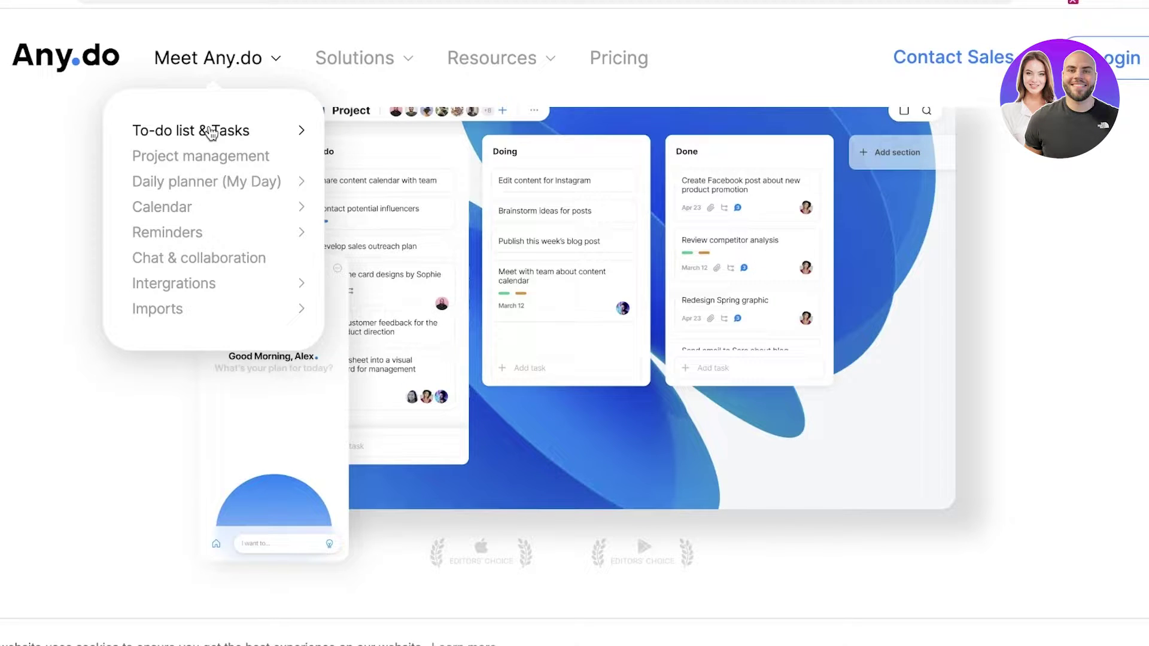
# Step: Visit the To-do list & Tasks feature page, then go to Pricing
pyautogui.click(270, 58)
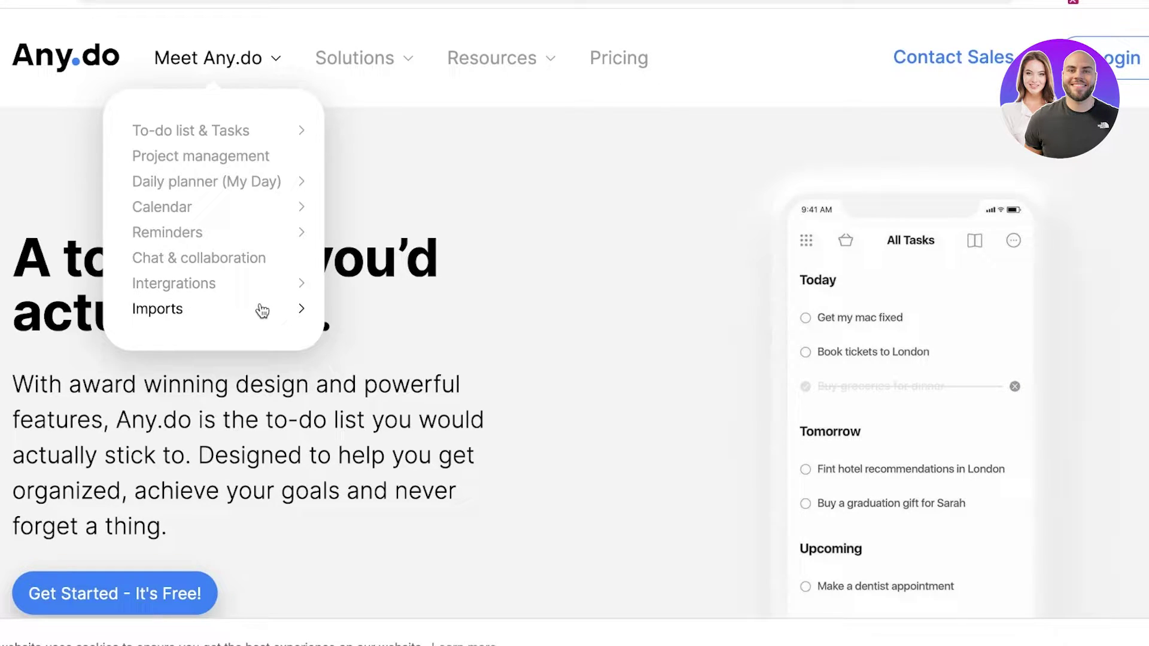
pyautogui.moveTo(332, 65)
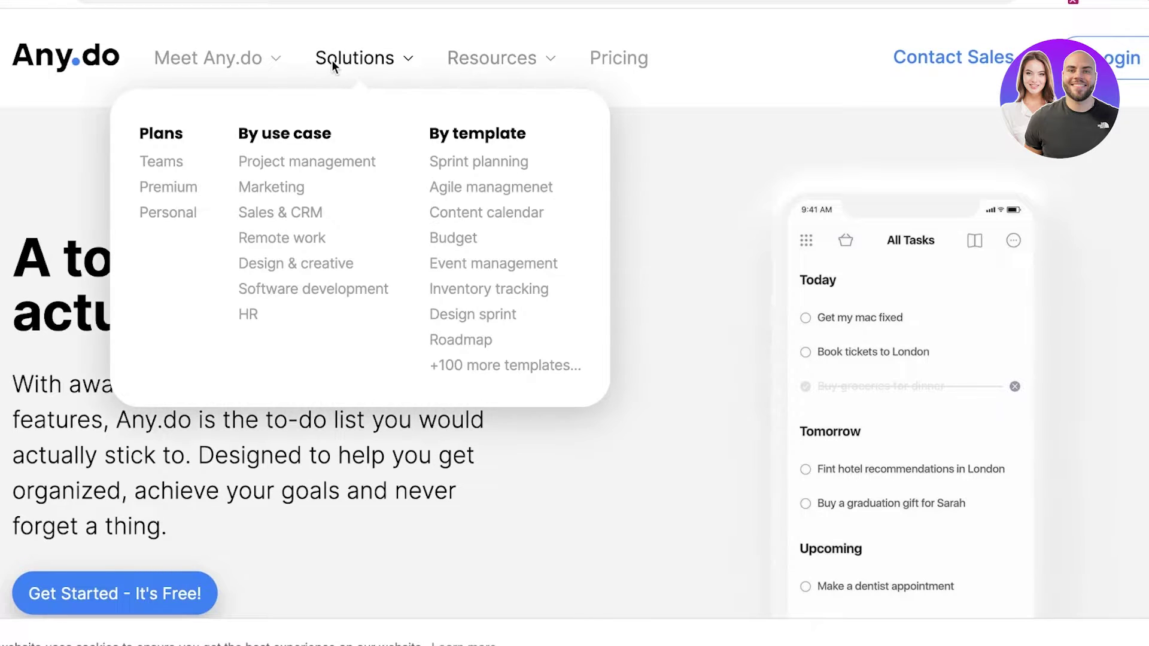
pyautogui.click(634, 58)
# Step: Review the Personal (free), Premium ($3/month) and Teams ($5/user/month) plan cards
pyautogui.scroll(-2, 629, 79)
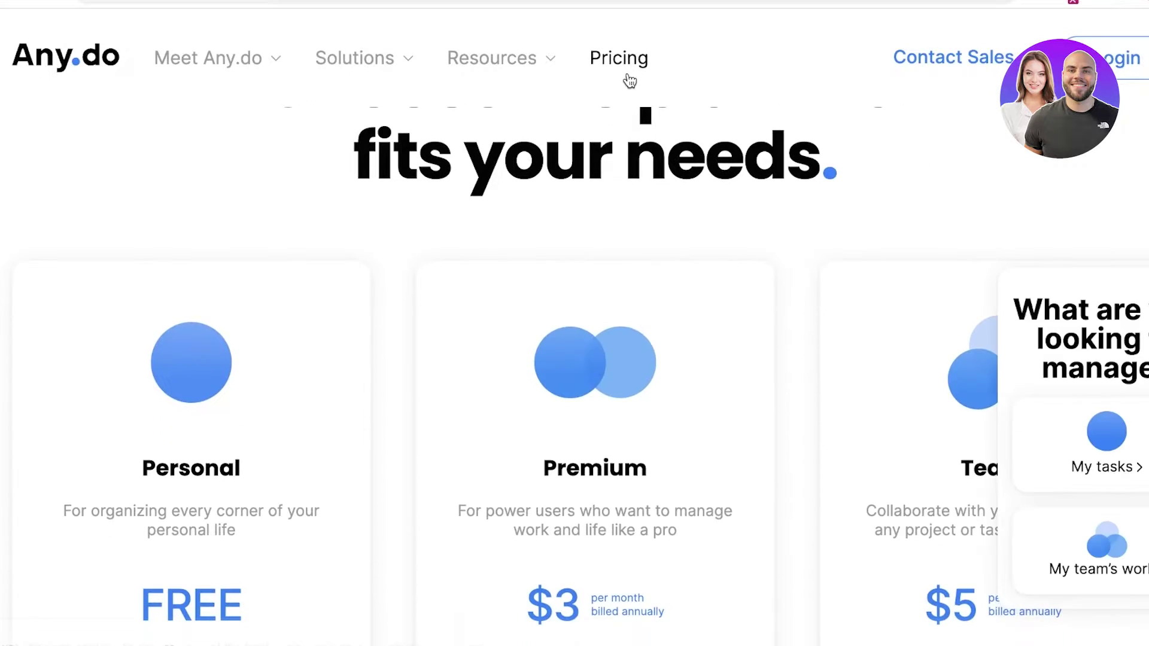
pyautogui.scroll(-1, 716, 237)
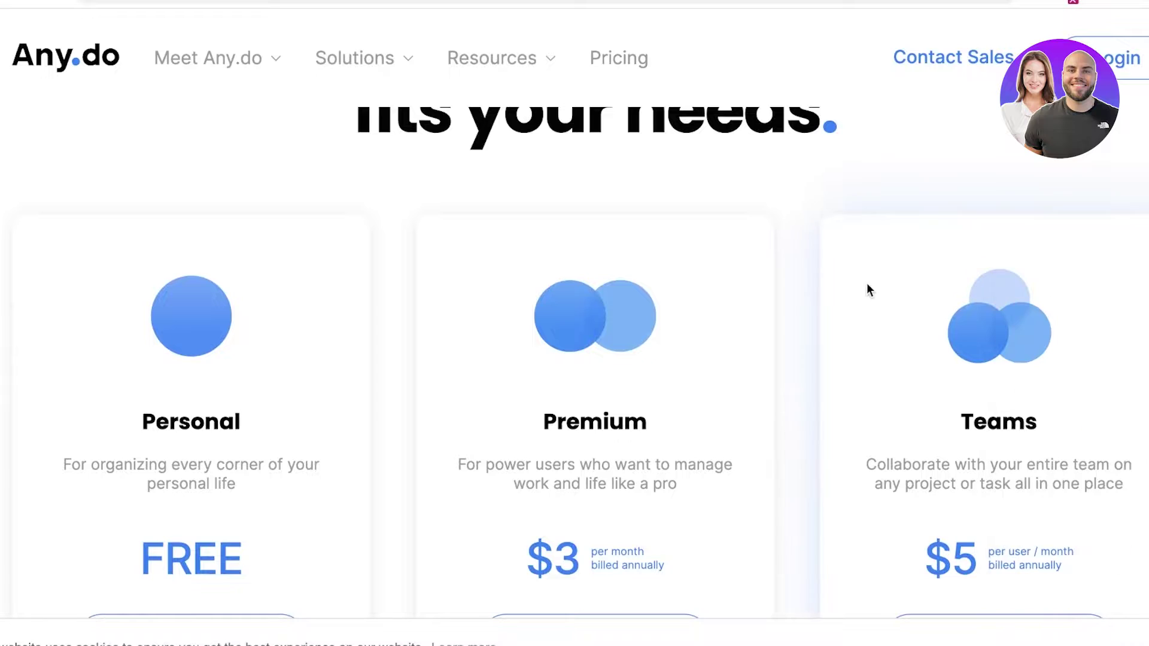
pyautogui.scroll(-2, 866, 287)
pyautogui.scroll(-3, 134, 272)
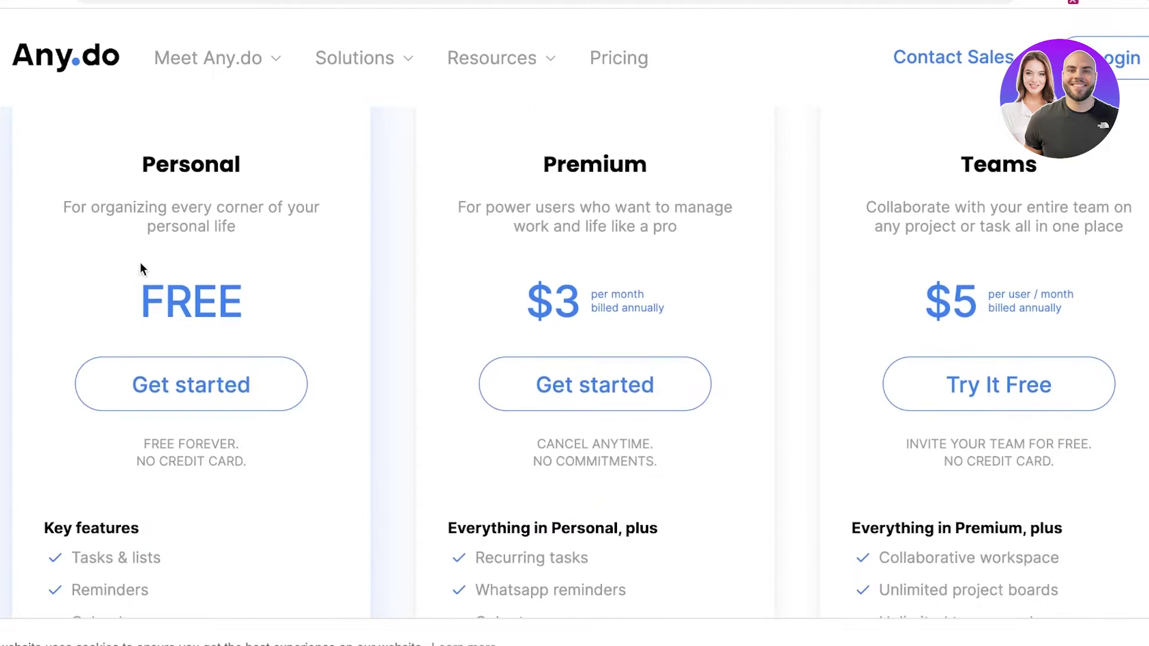
pyautogui.scroll(3, 235, 236)
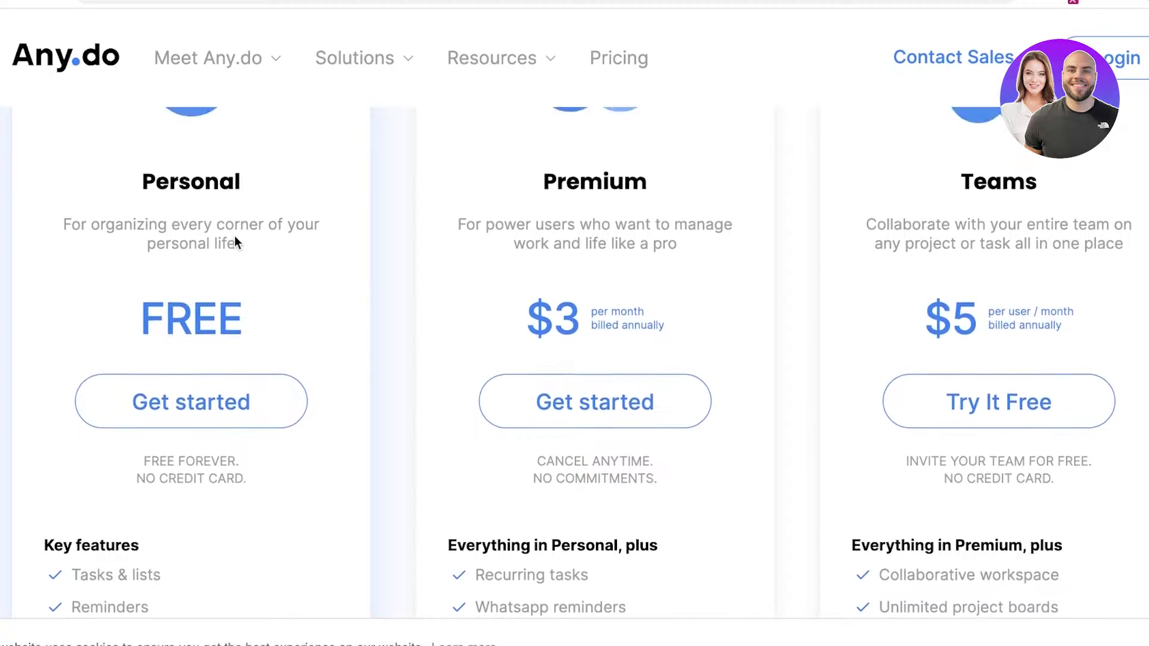
pyautogui.scroll(-10, 237, 239)
pyautogui.scroll(3, 237, 239)
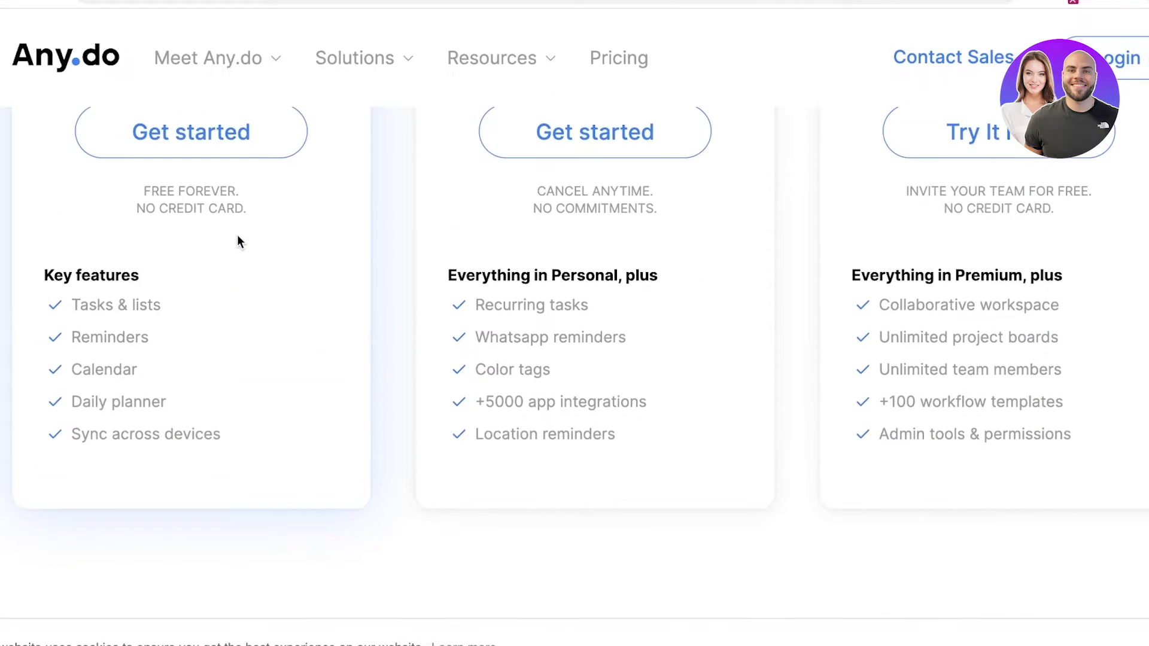
pyautogui.scroll(2, 237, 242)
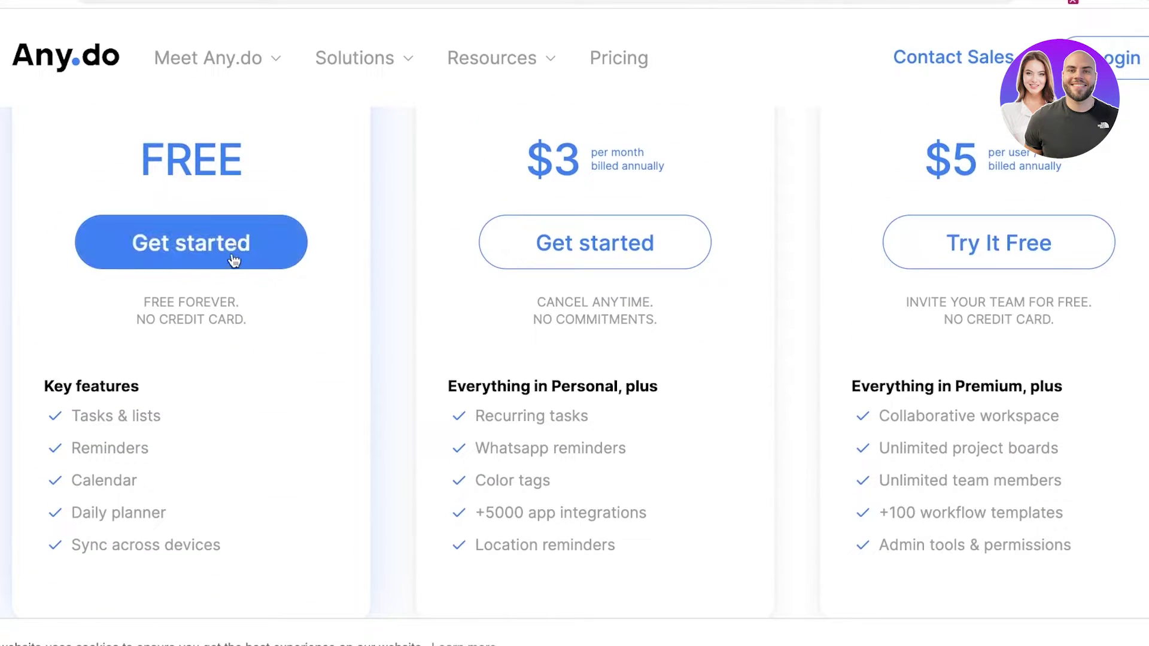
pyautogui.scroll(-3, 232, 264)
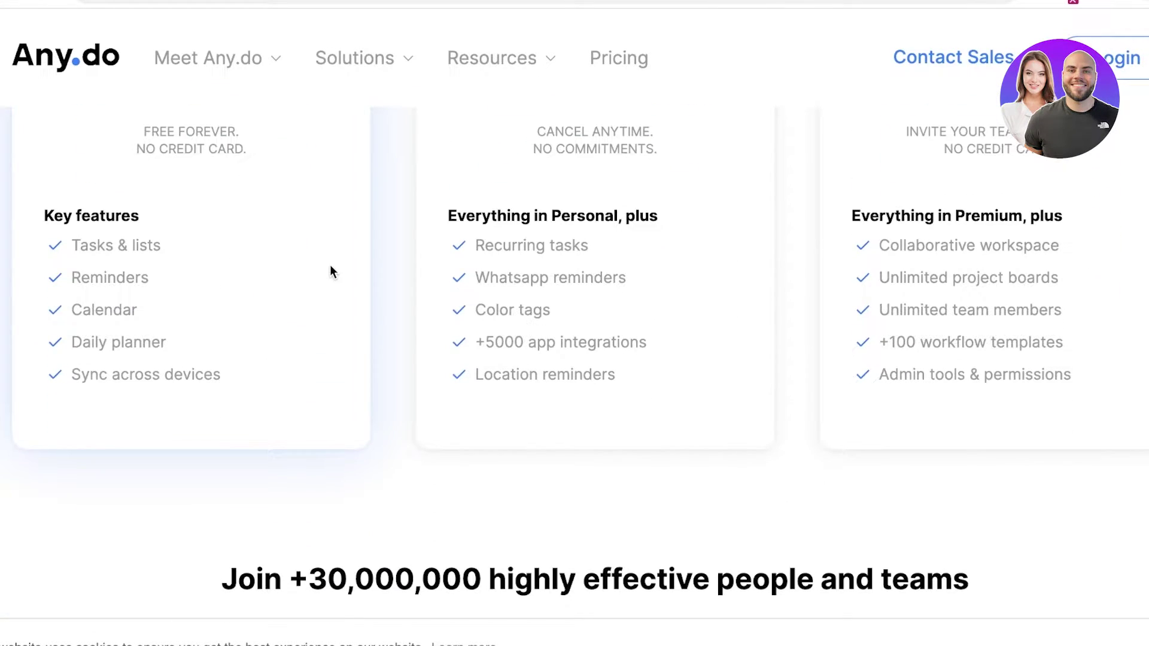
pyautogui.scroll(6, 329, 269)
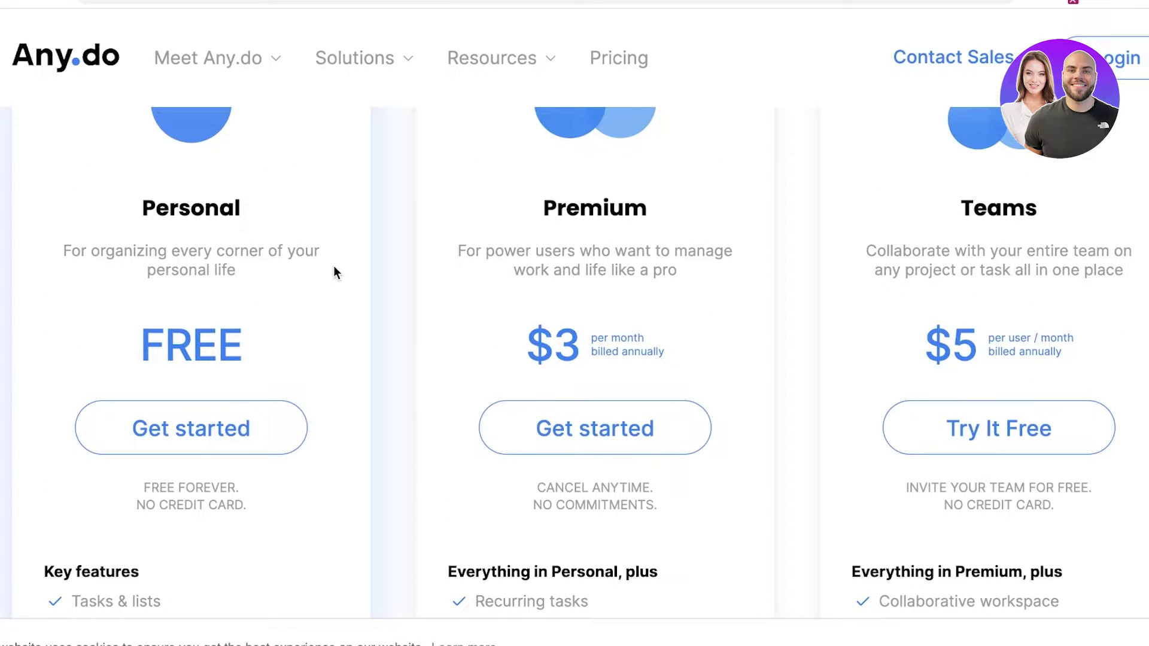
pyautogui.scroll(-4, 337, 270)
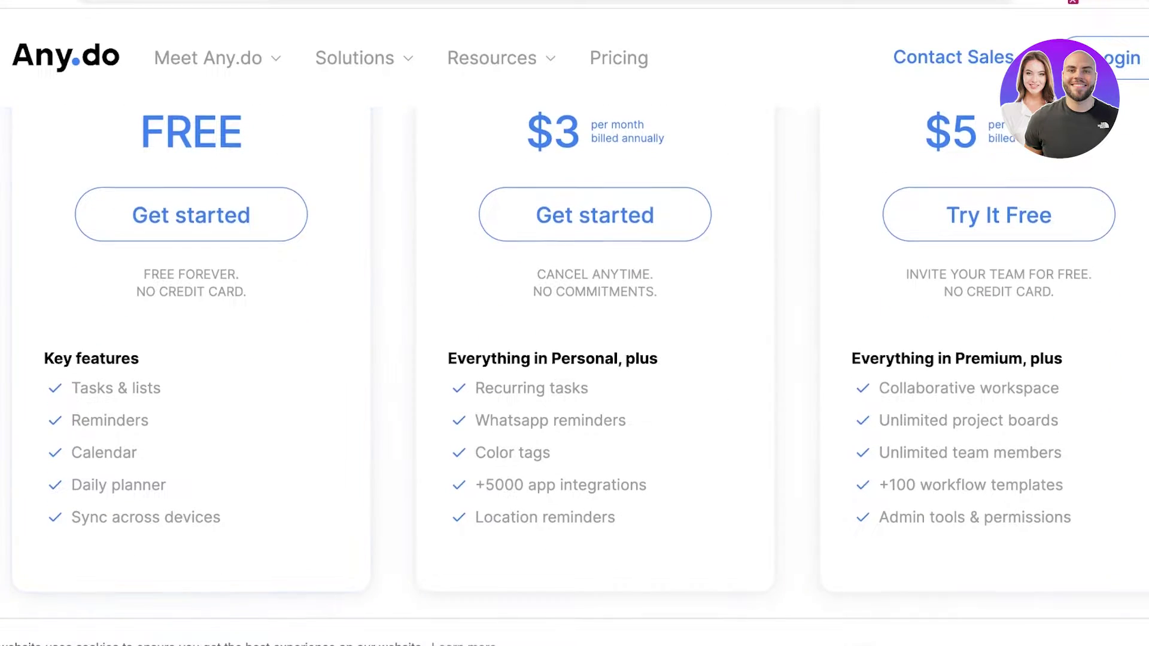
pyautogui.scroll(3, 336, 266)
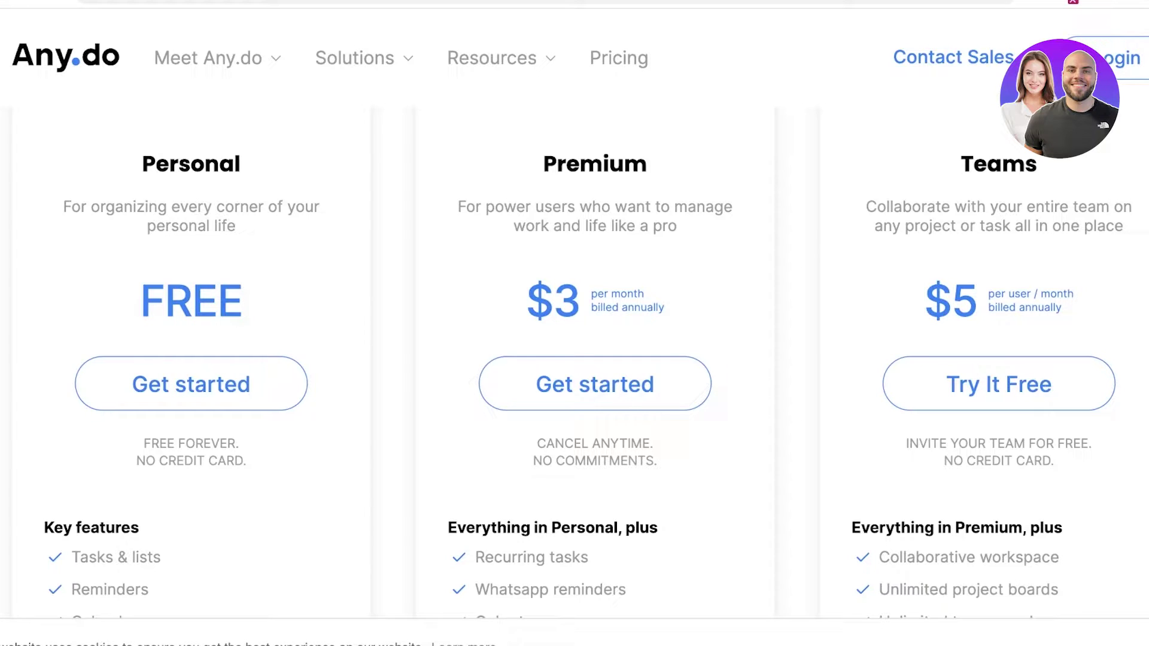
pyautogui.scroll(-1, 574, 359)
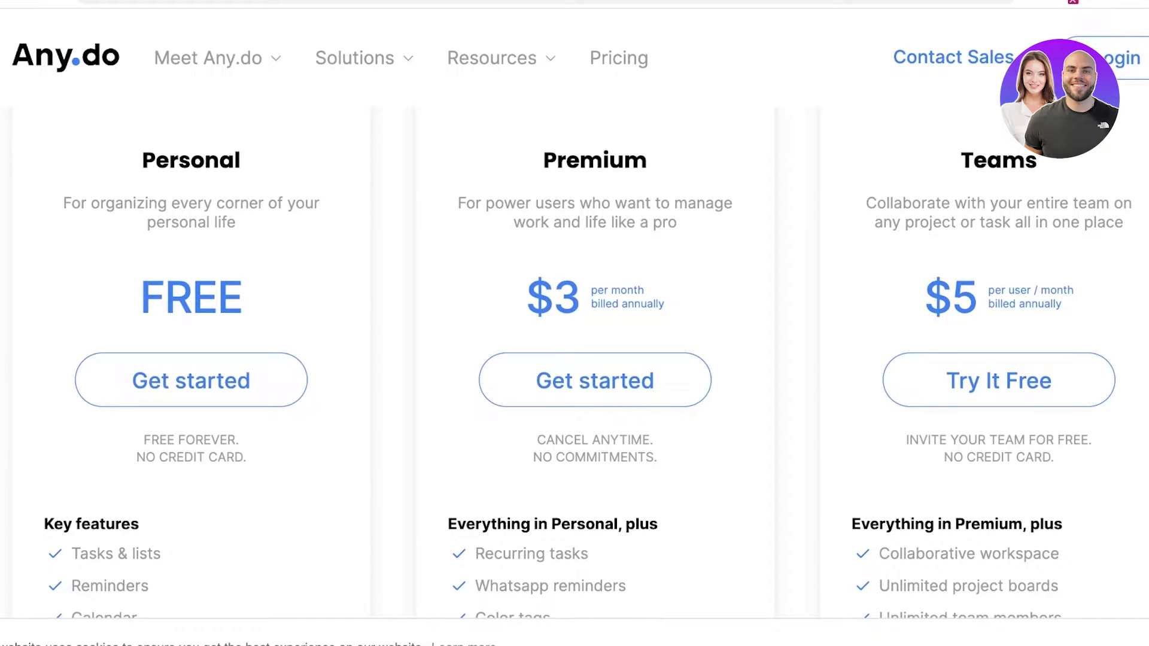
pyautogui.scroll(-2, 574, 359)
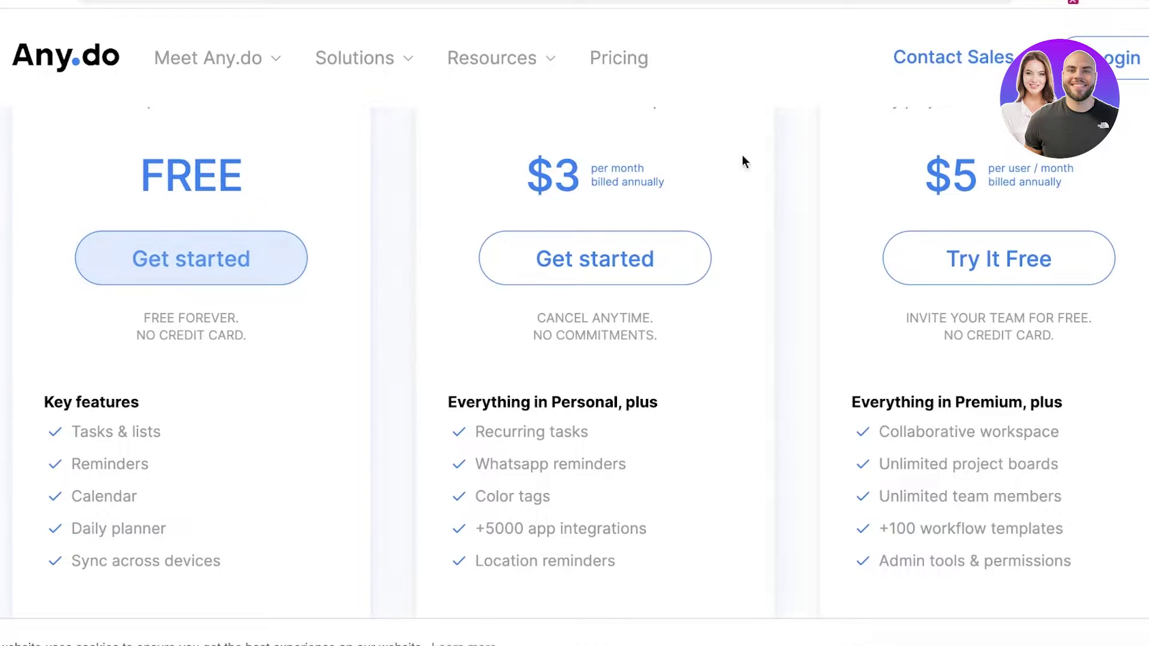
# Step: Start the free Personal plan sign-up and sign in with the first listed Google account
pyautogui.click(221, 263)
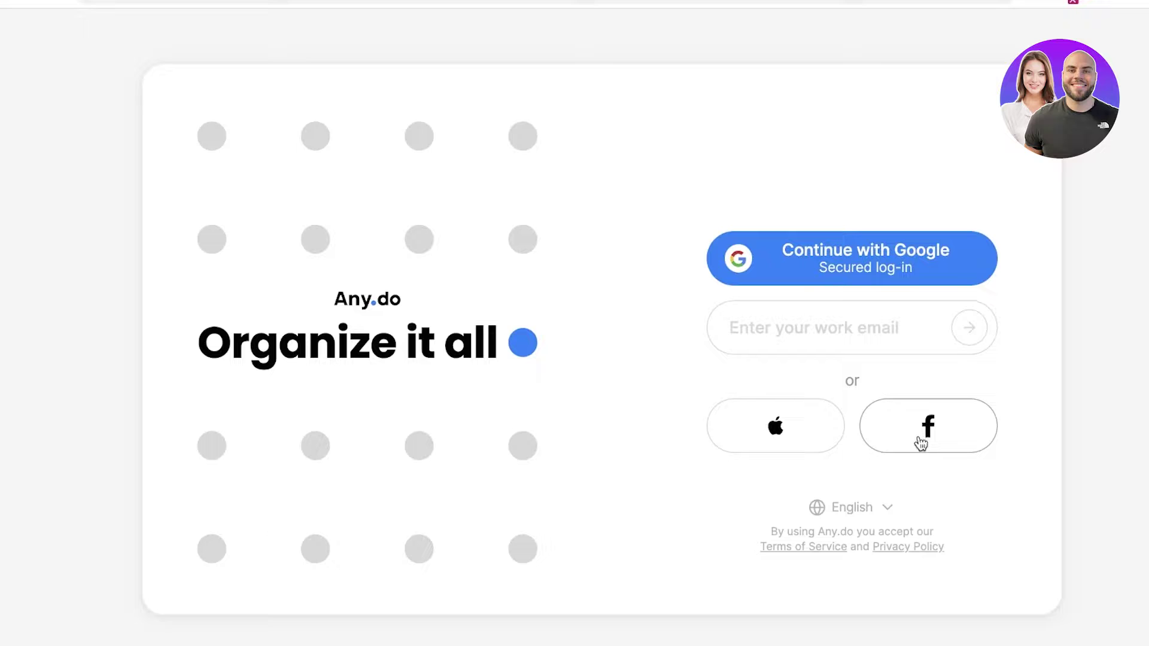
pyautogui.click(781, 272)
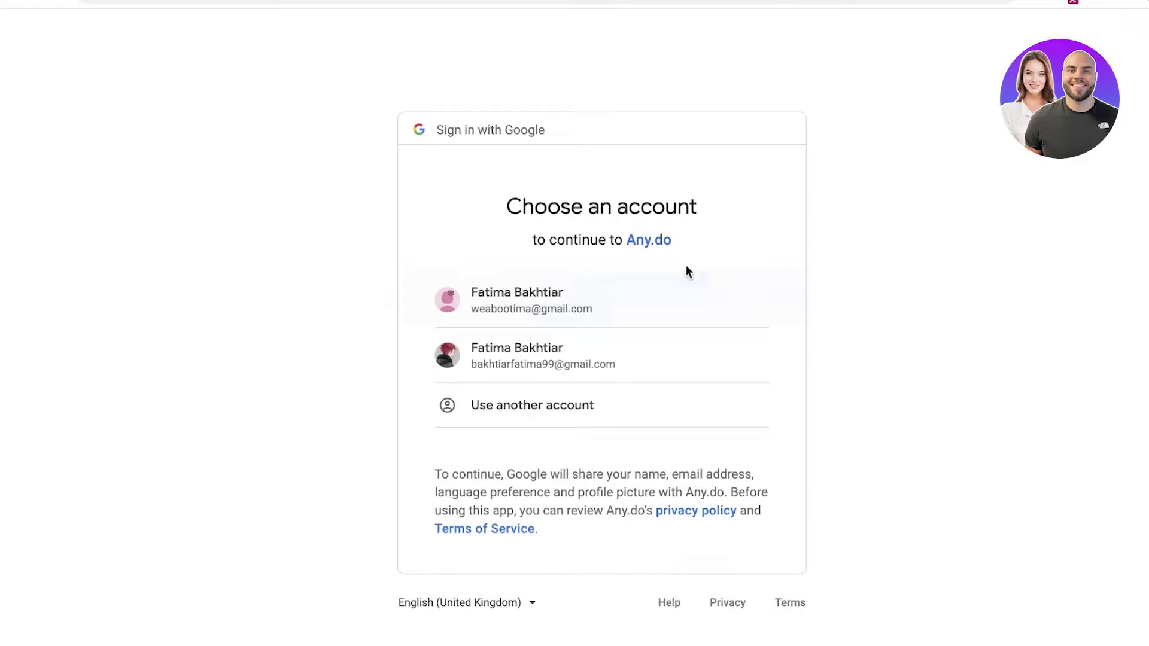
pyautogui.click(552, 311)
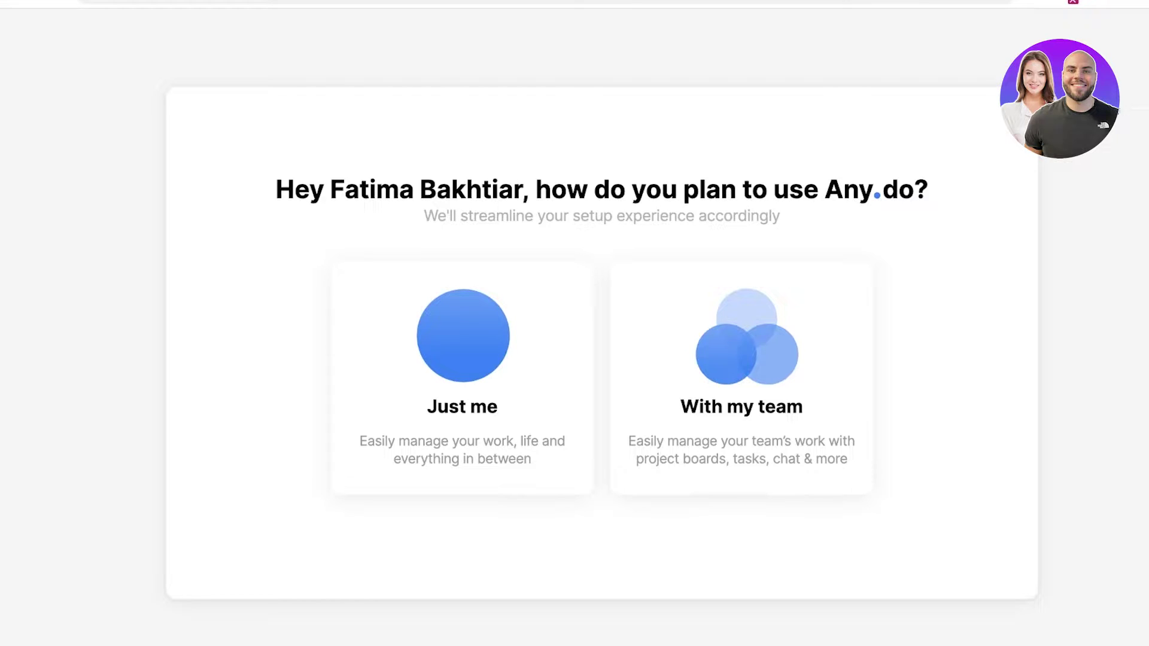
# Step: Choose 'Just me' personal use of Any.do
pyautogui.click(458, 356)
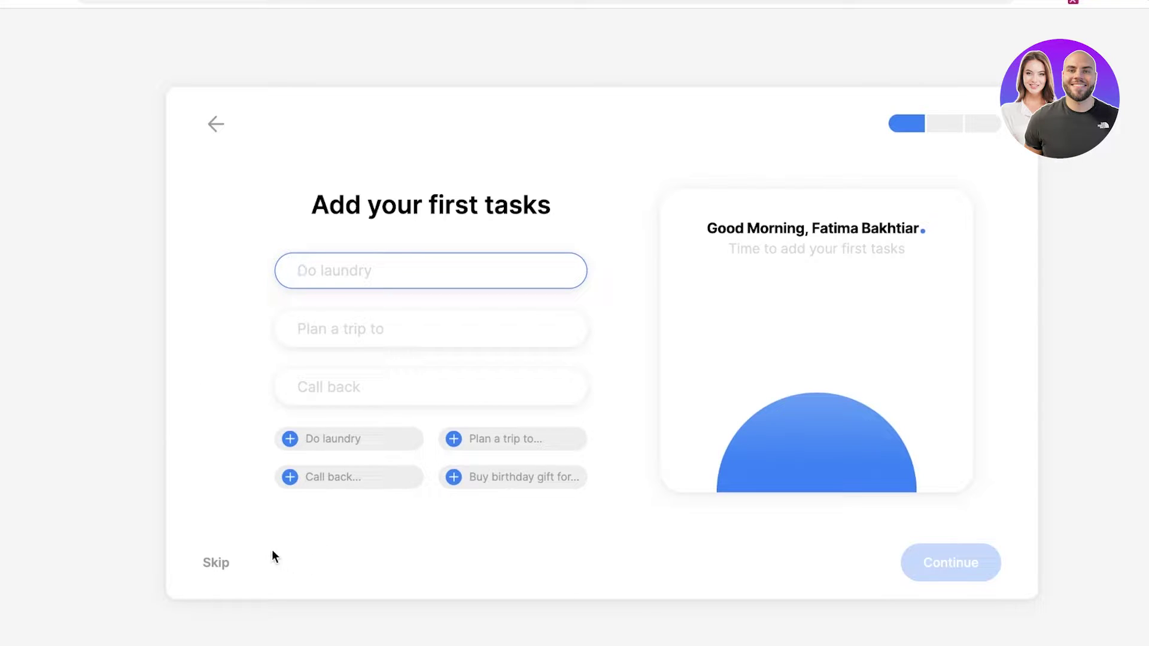
pyautogui.click(213, 125)
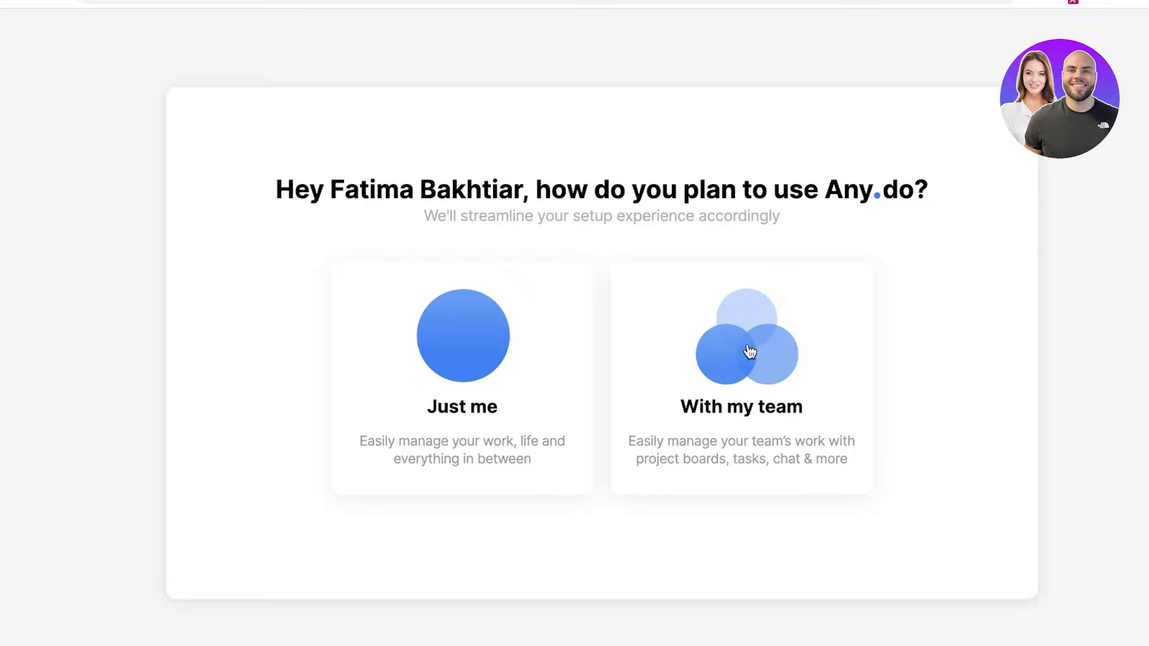
pyautogui.click(440, 374)
# Step: Skip adding first tasks and importing from other apps, and decline Premium
pyautogui.click(216, 561)
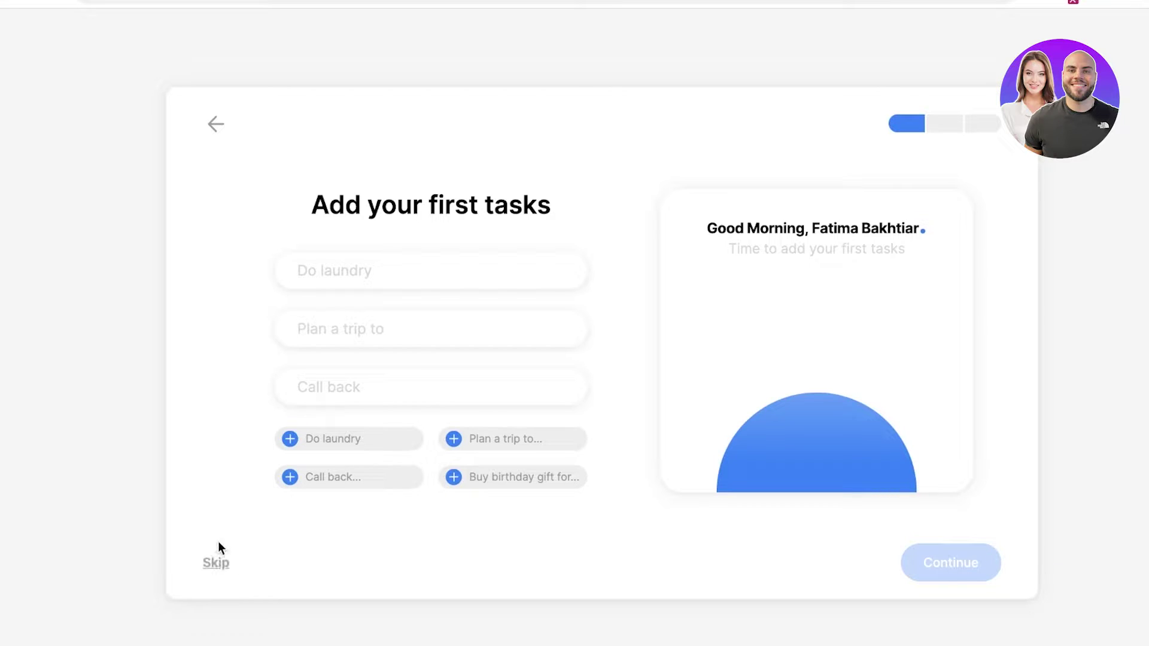
pyautogui.click(211, 564)
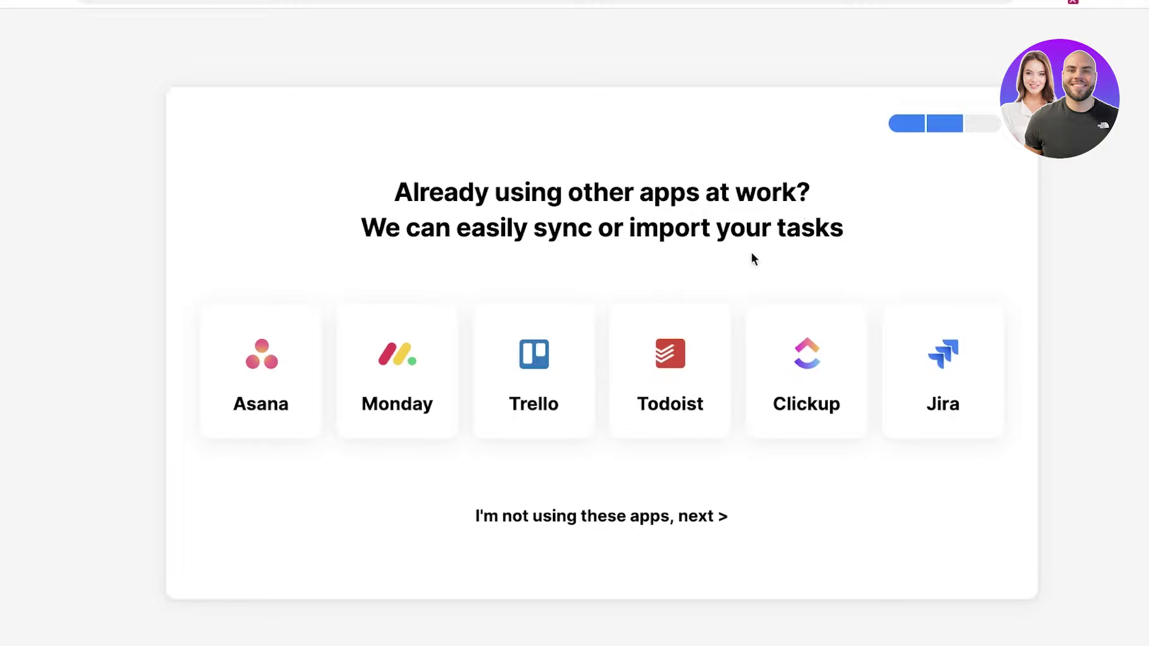
pyautogui.click(693, 525)
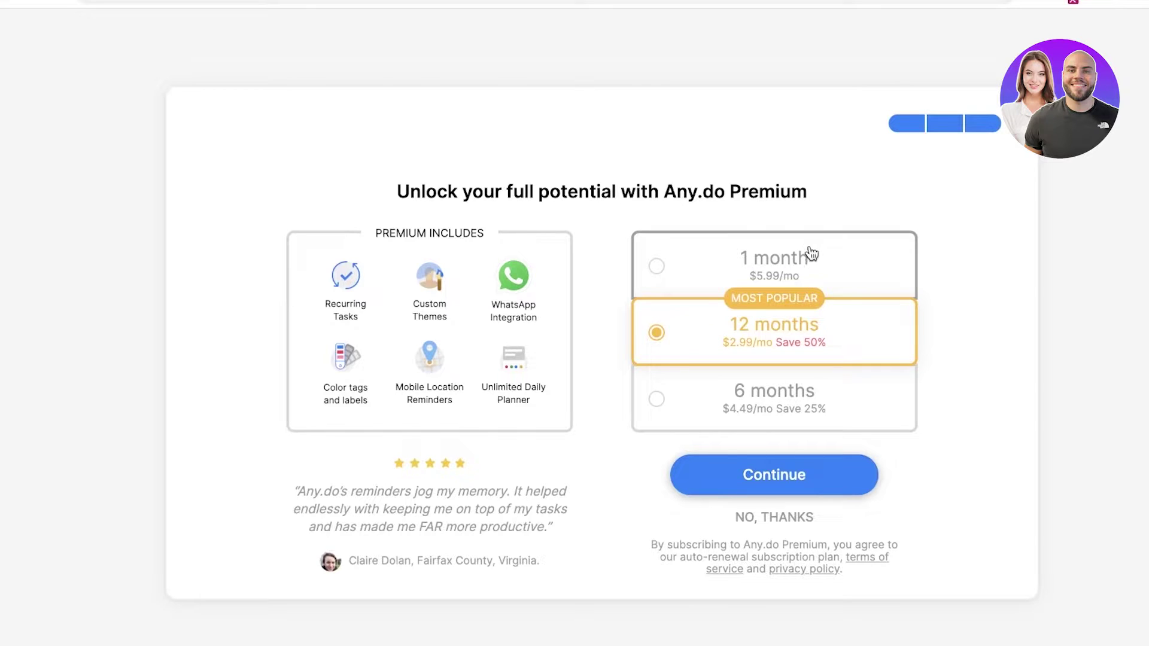
pyautogui.click(772, 519)
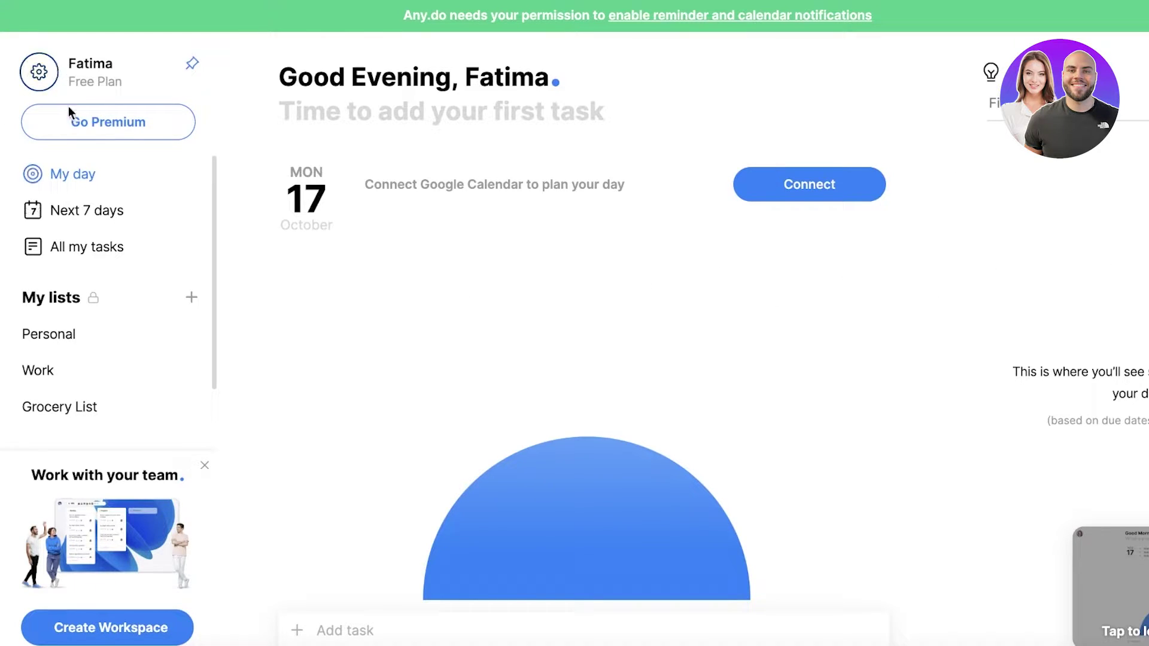
# Step: Close the 'Work with your team' card, peek at settings, and open All my tasks
pyautogui.scroll(-1, 163, 454)
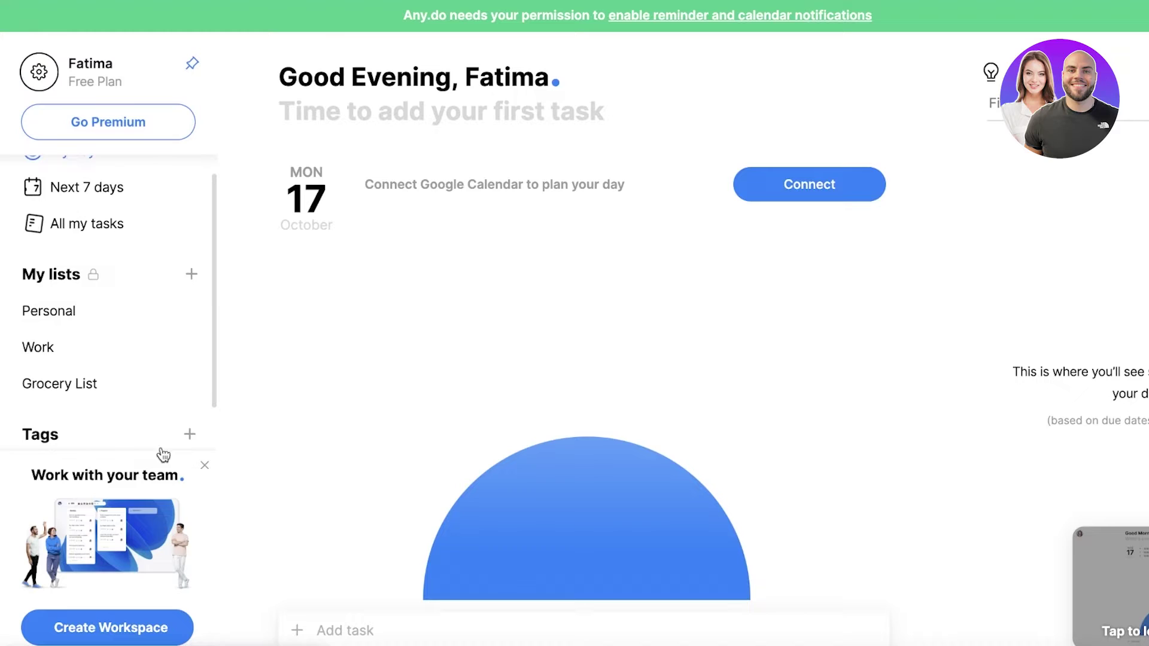
pyautogui.click(204, 465)
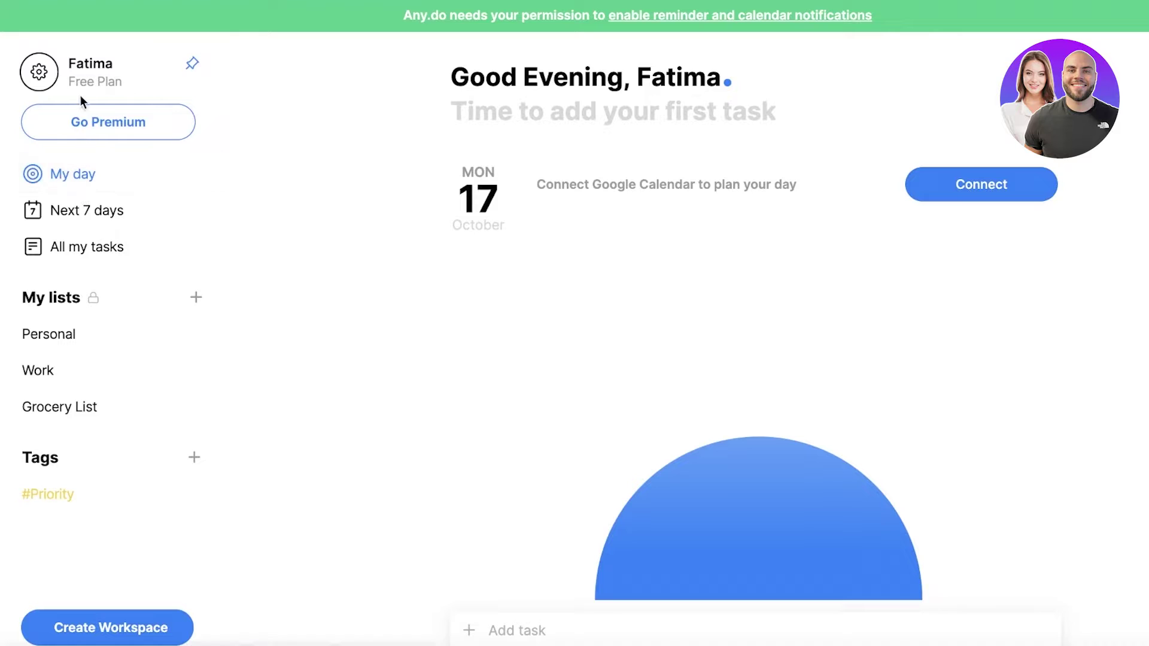
pyautogui.click(78, 80)
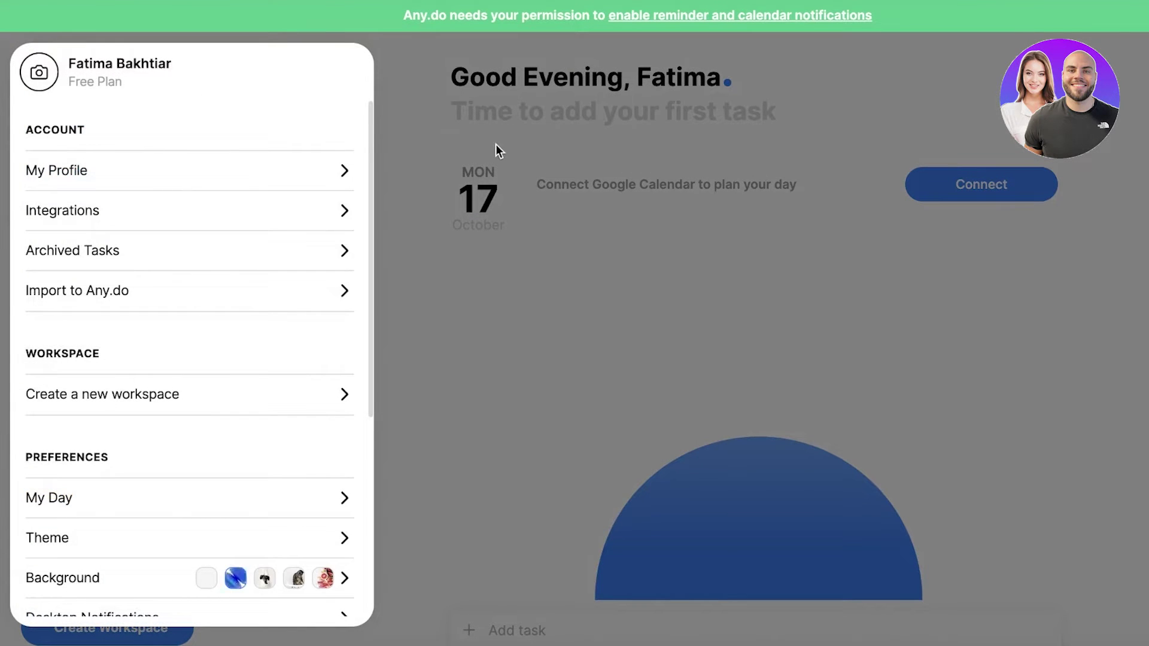
pyautogui.click(495, 144)
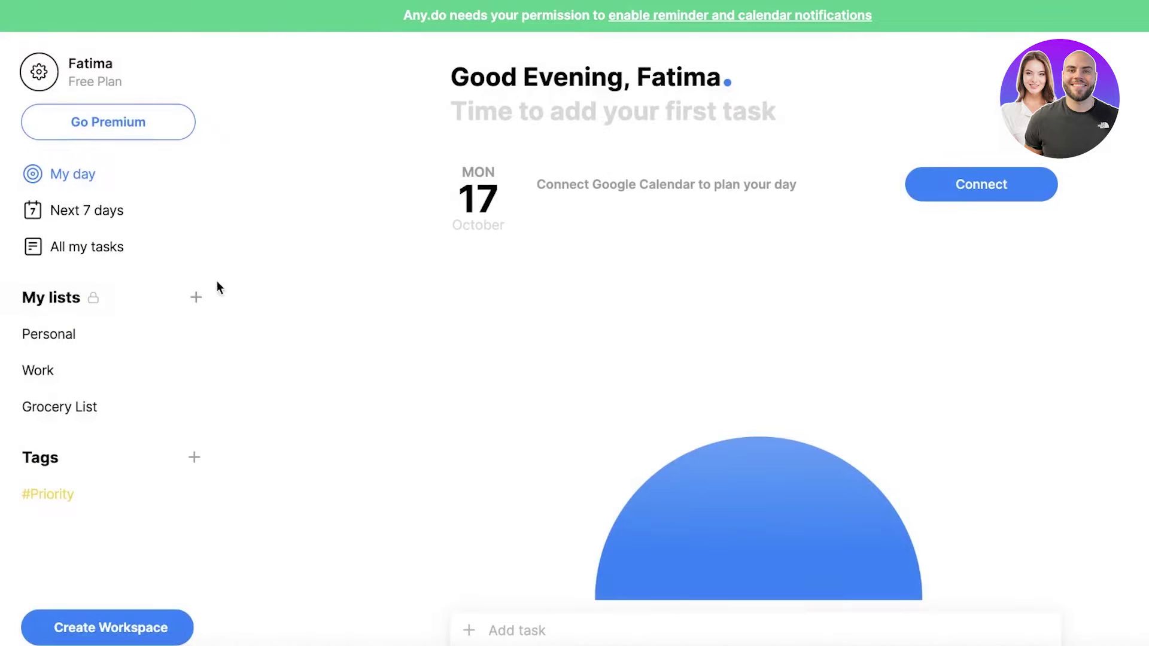
pyautogui.click(76, 256)
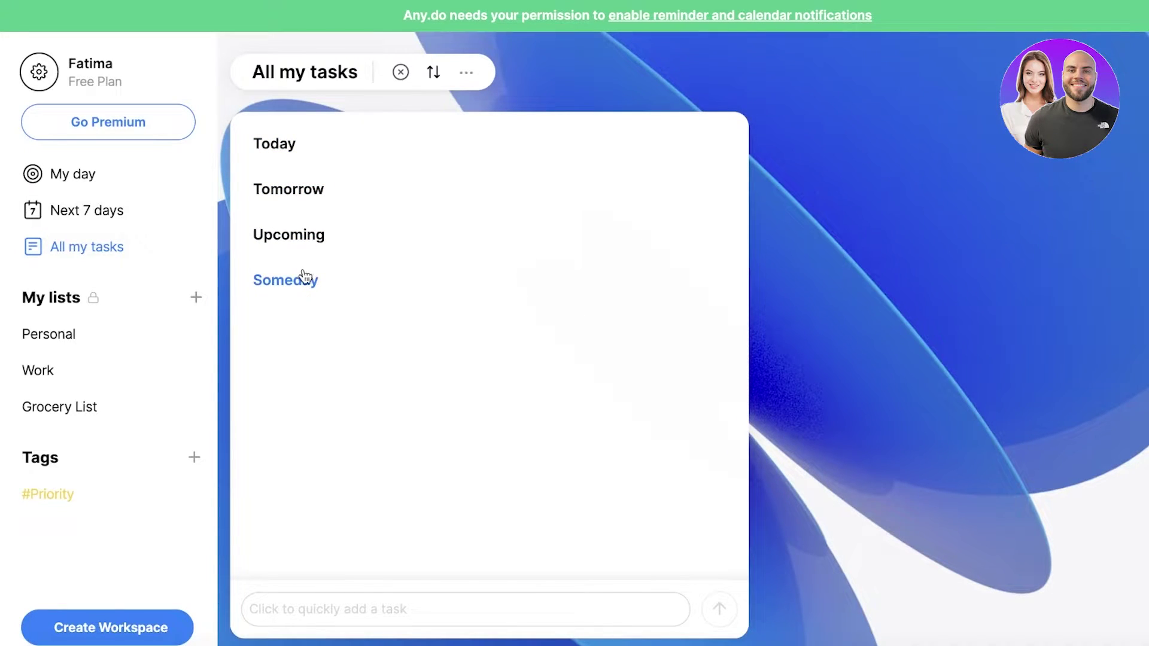
pyautogui.moveTo(68, 299)
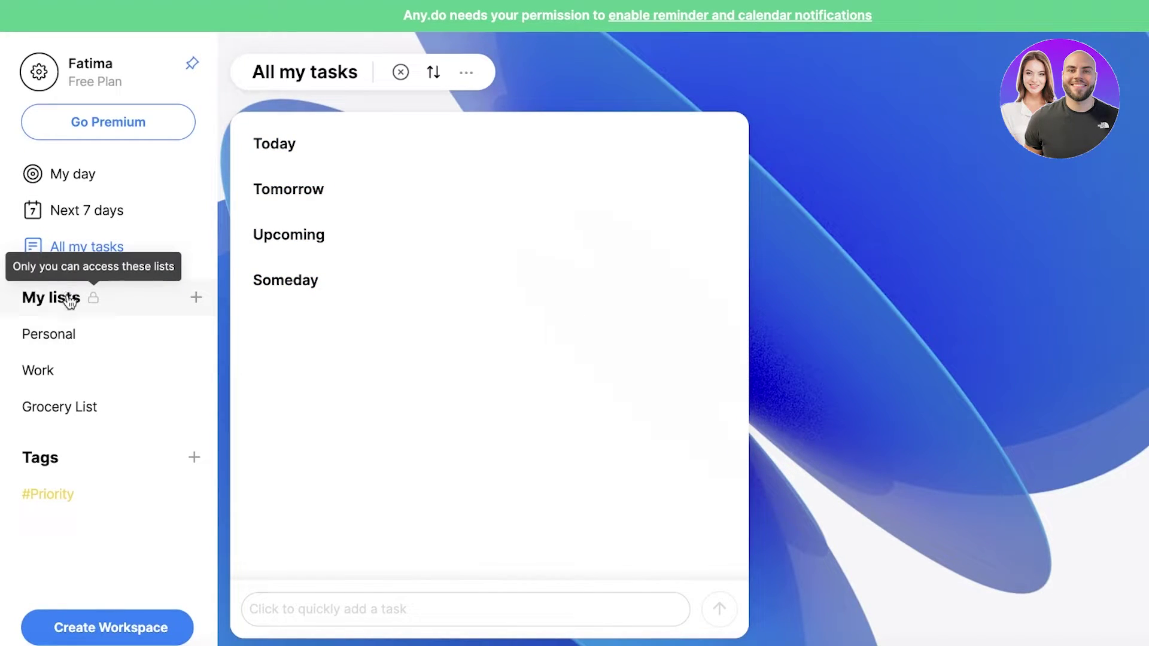
# Step: Create the 'University Quizes' list and add the task 'English Lit Quiz' to it
pyautogui.click(191, 297)
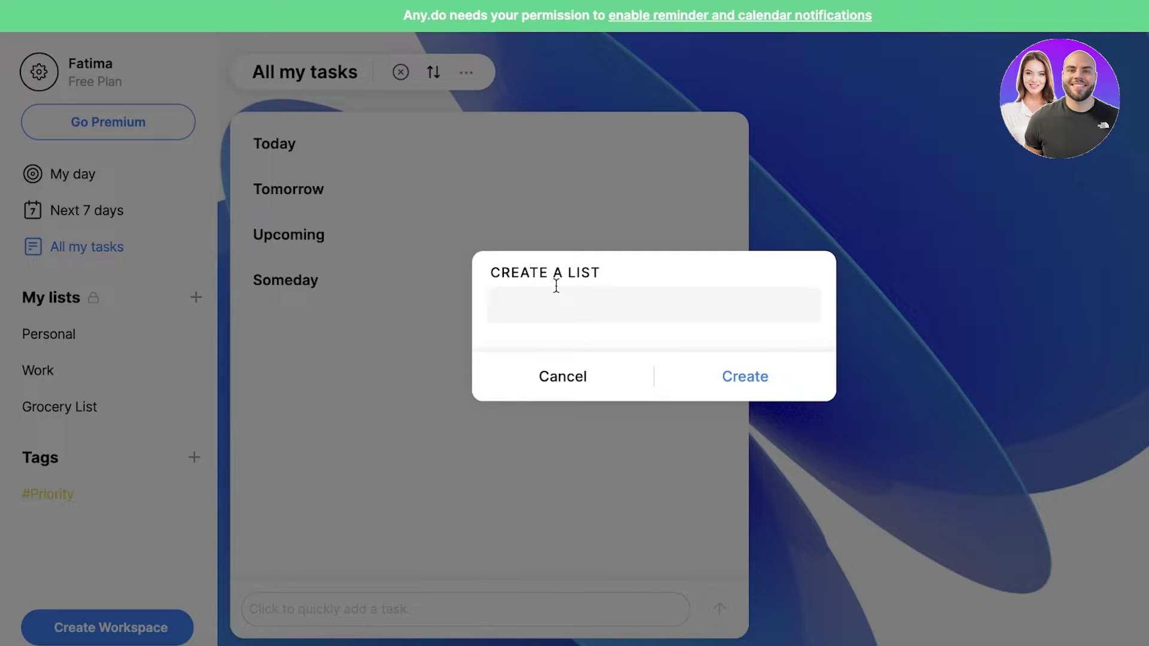
pyautogui.write('University Quizes')
pyautogui.click(750, 380)
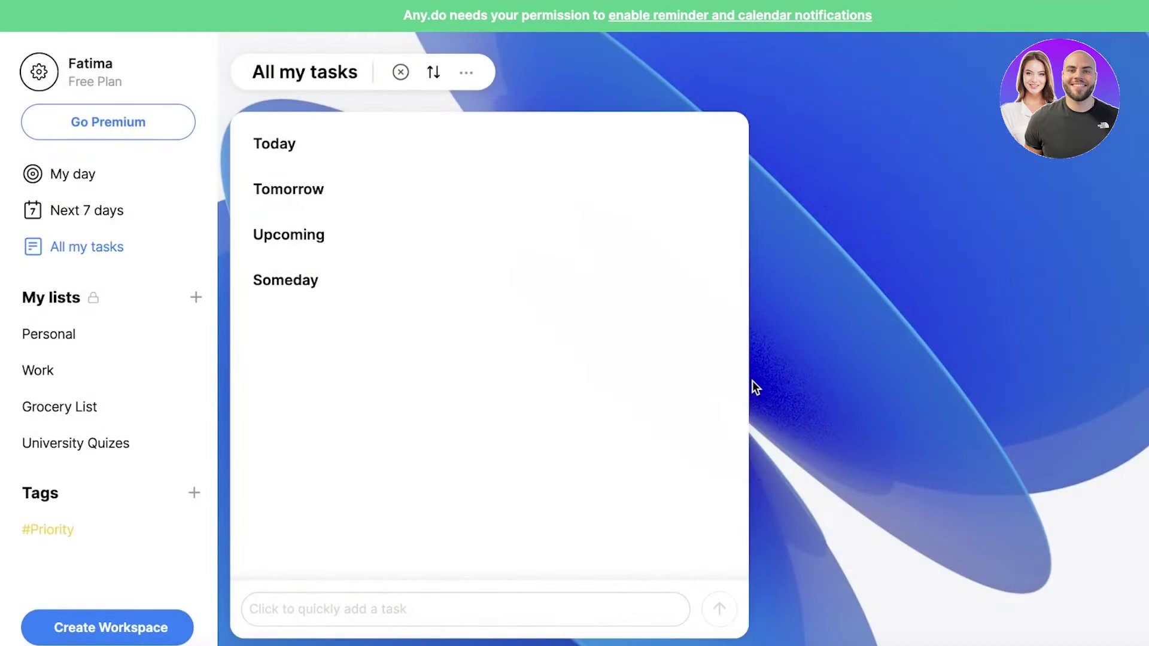
pyautogui.click(59, 442)
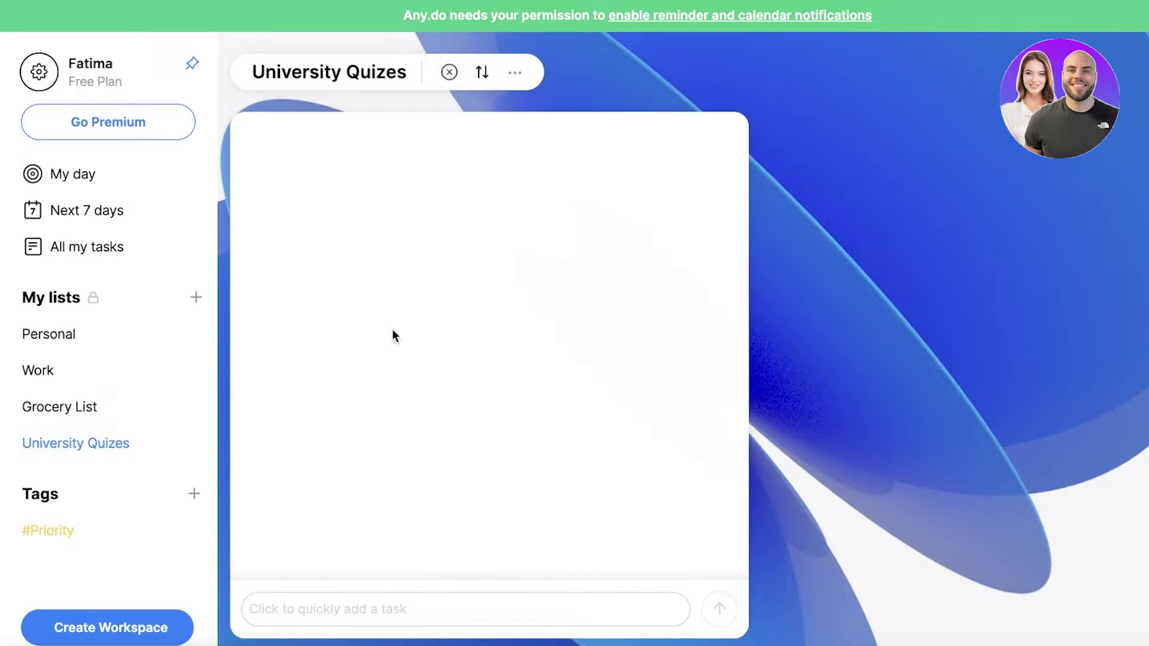
pyautogui.click(330, 606)
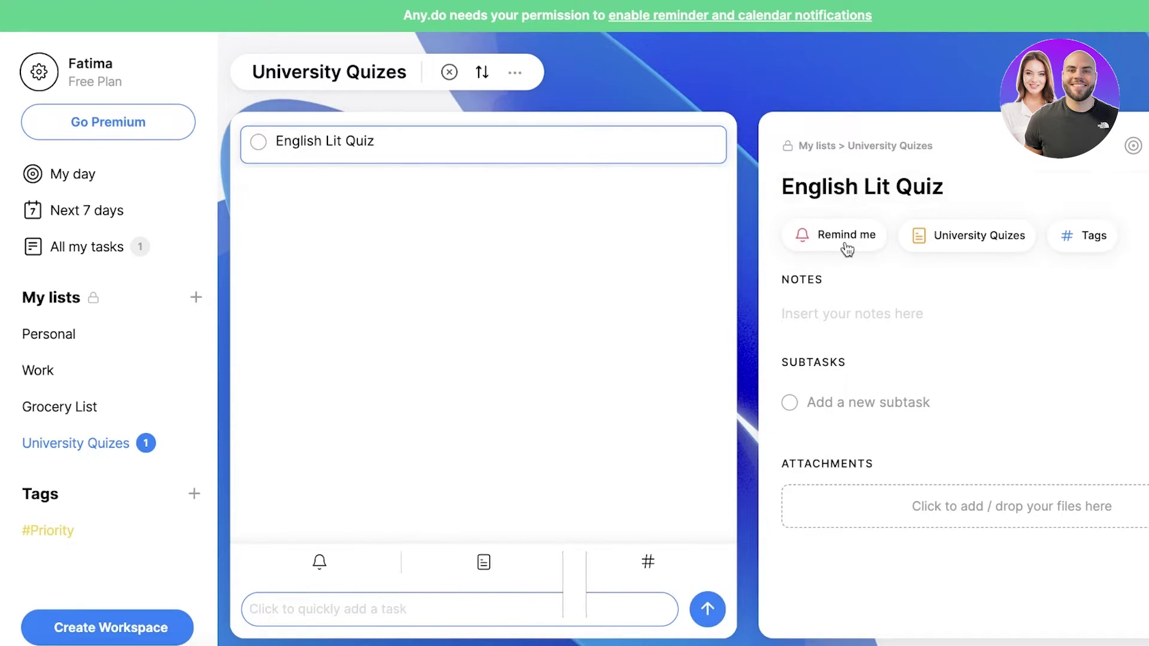
# Step: Check the task's tag and list options, leaving both unchanged
pyautogui.click(1116, 238)
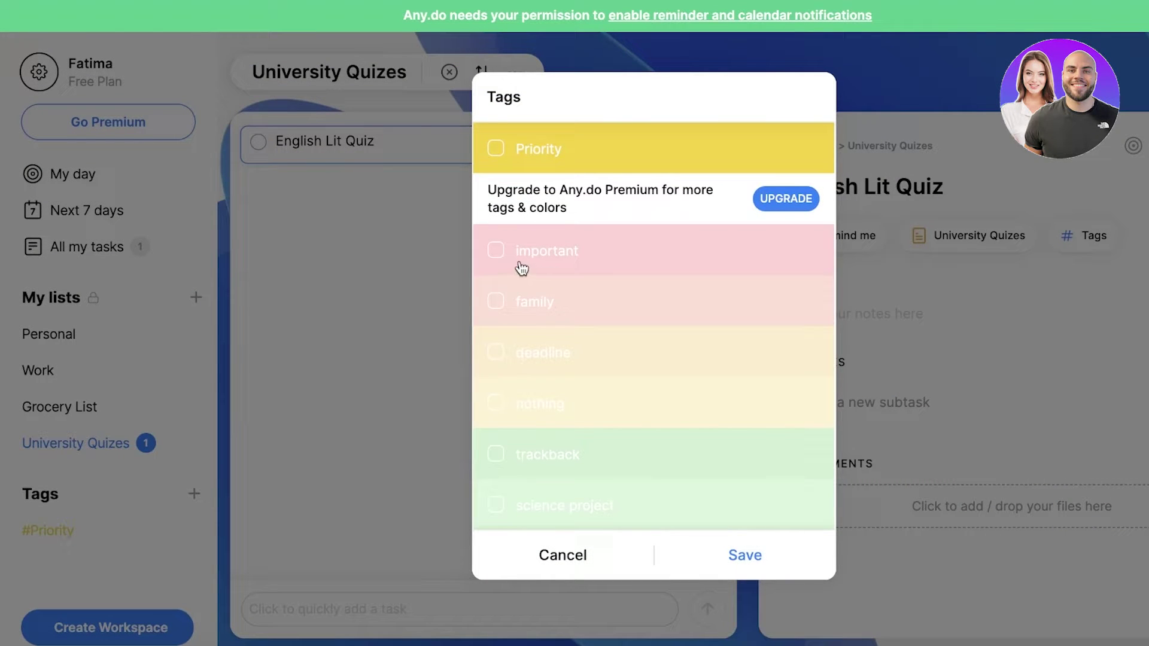
pyautogui.click(594, 542)
pyautogui.click(977, 239)
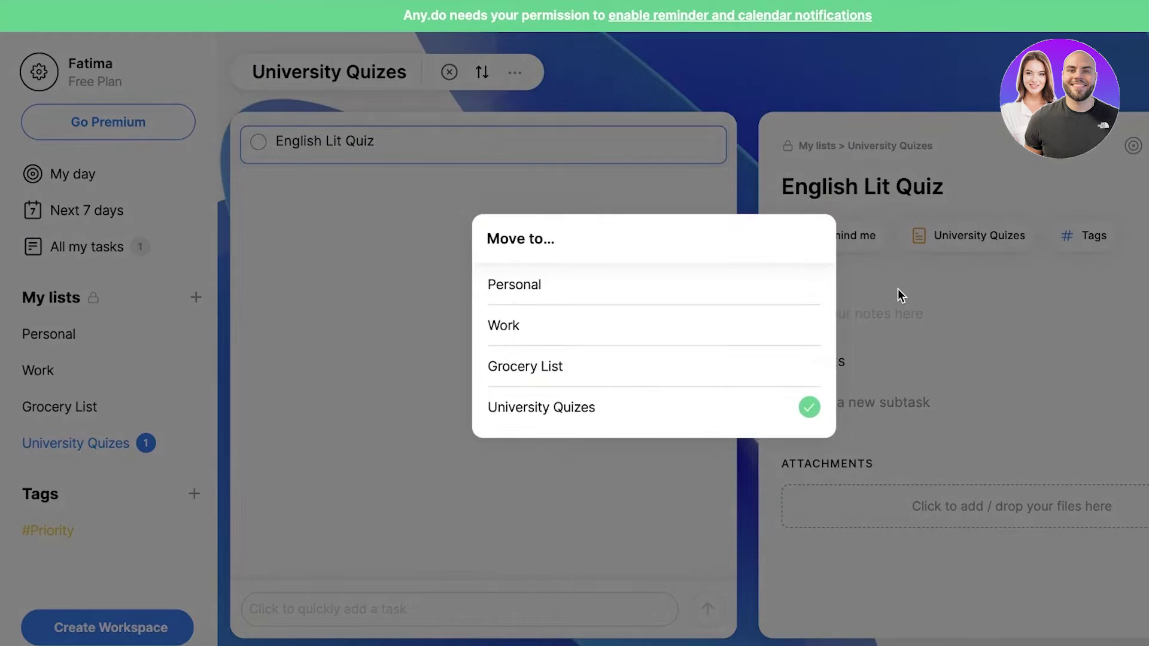
pyautogui.click(964, 307)
# Step: Set a reminder for Thursday, Oct 20, 2022 at 10:30 PM
pyautogui.click(850, 236)
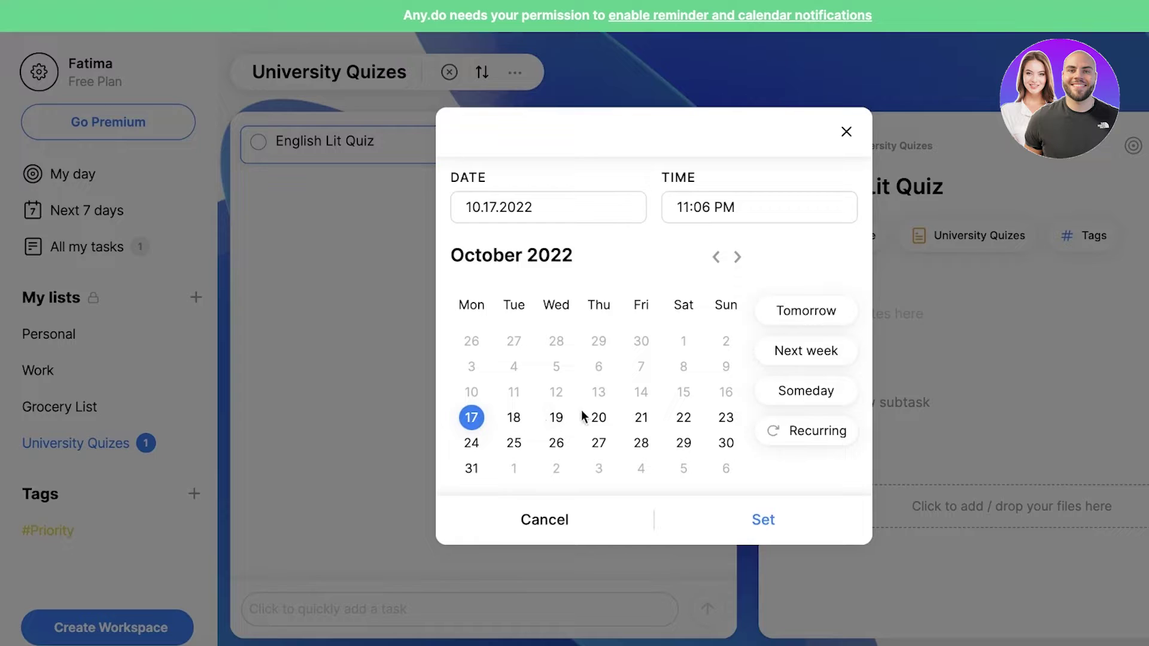
pyautogui.click(597, 418)
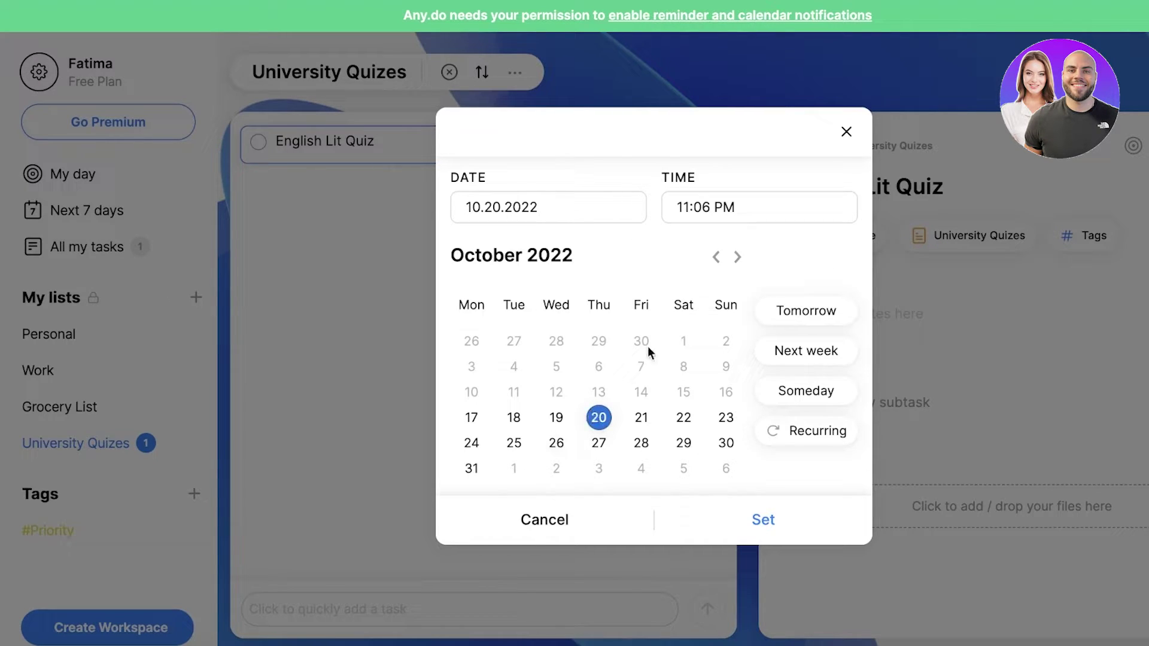
pyautogui.click(688, 209)
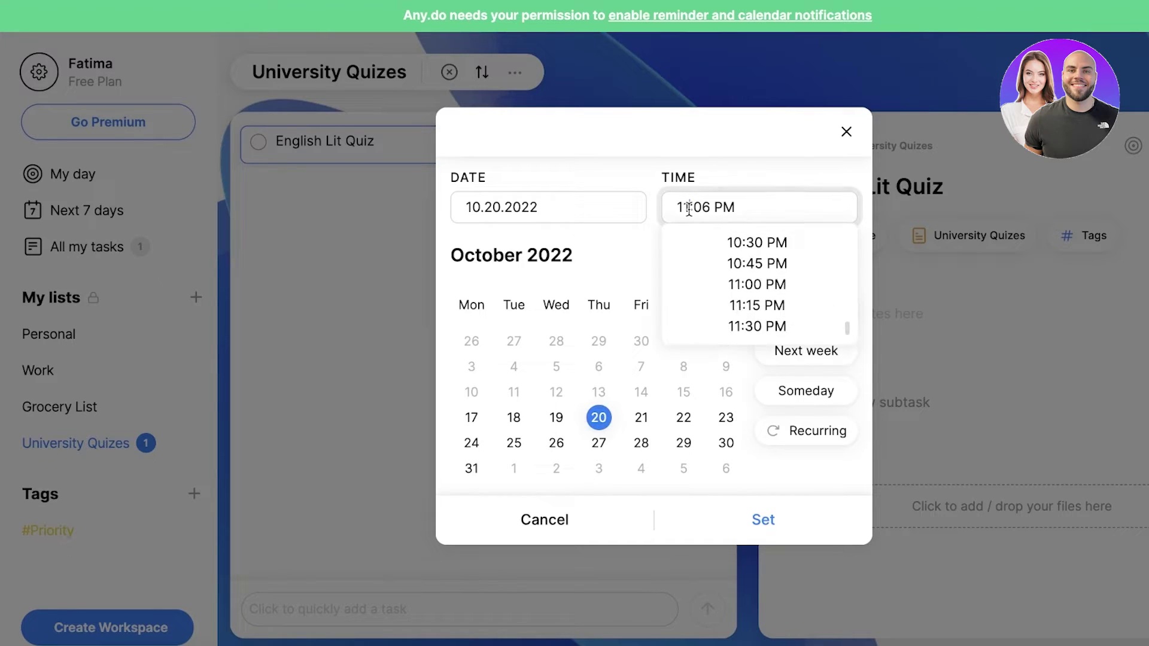
pyautogui.click(727, 242)
pyautogui.click(721, 522)
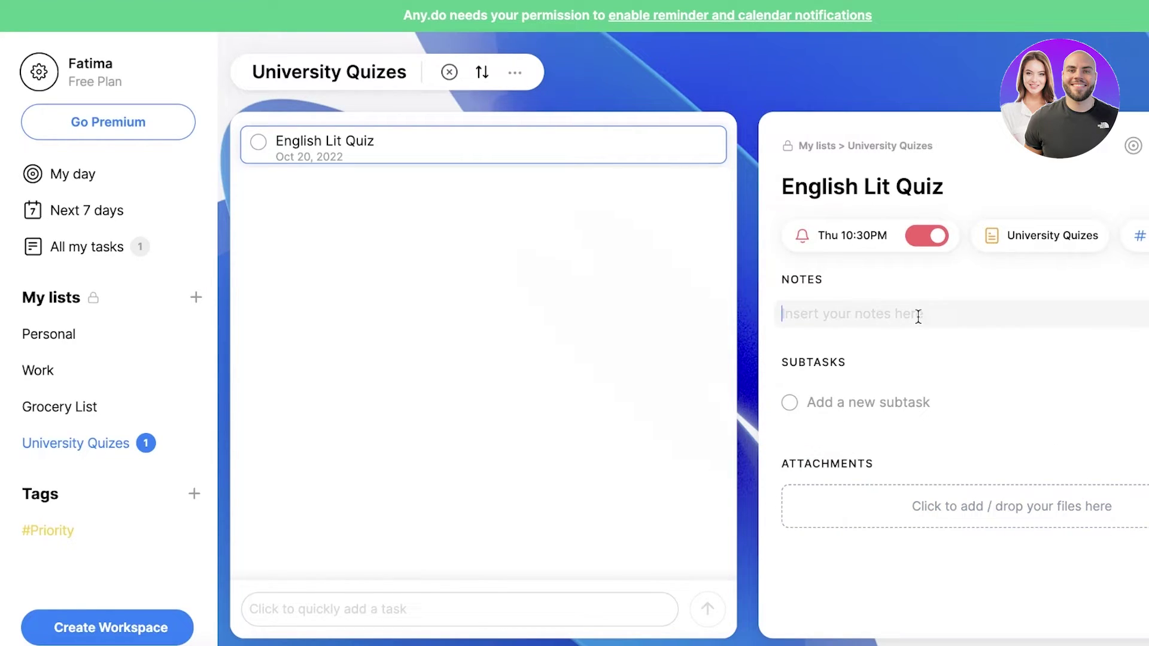
pyautogui.click(817, 407)
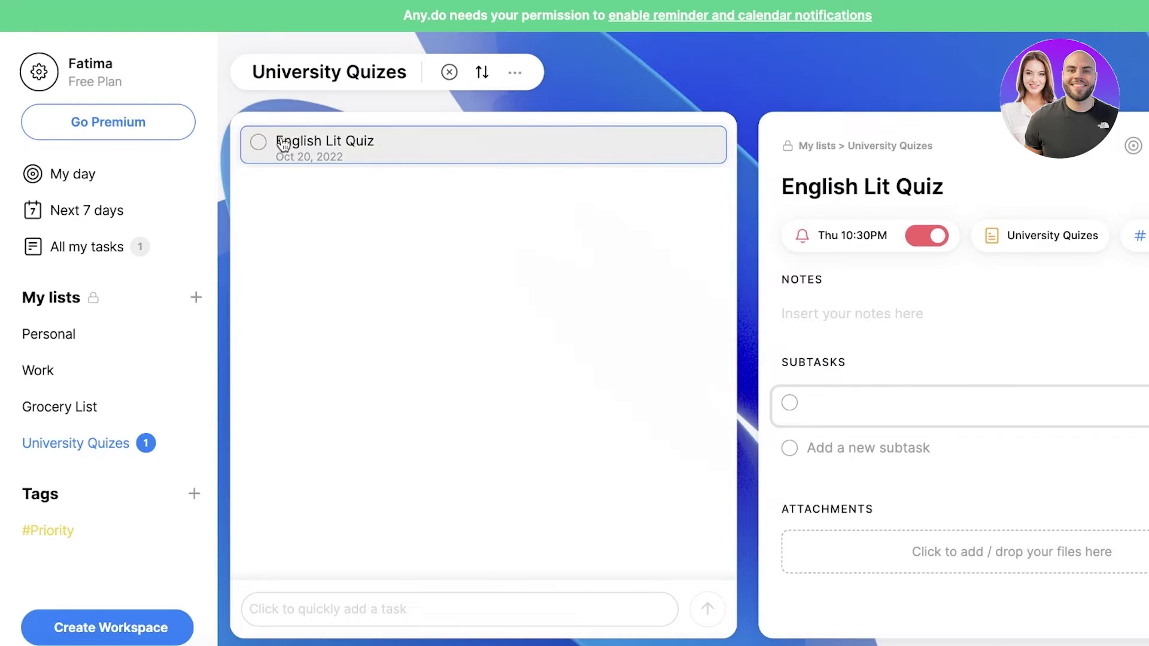
# Step: Discard the empty subtask, then check off and remove English Lit Quiz
pyautogui.click(348, 250)
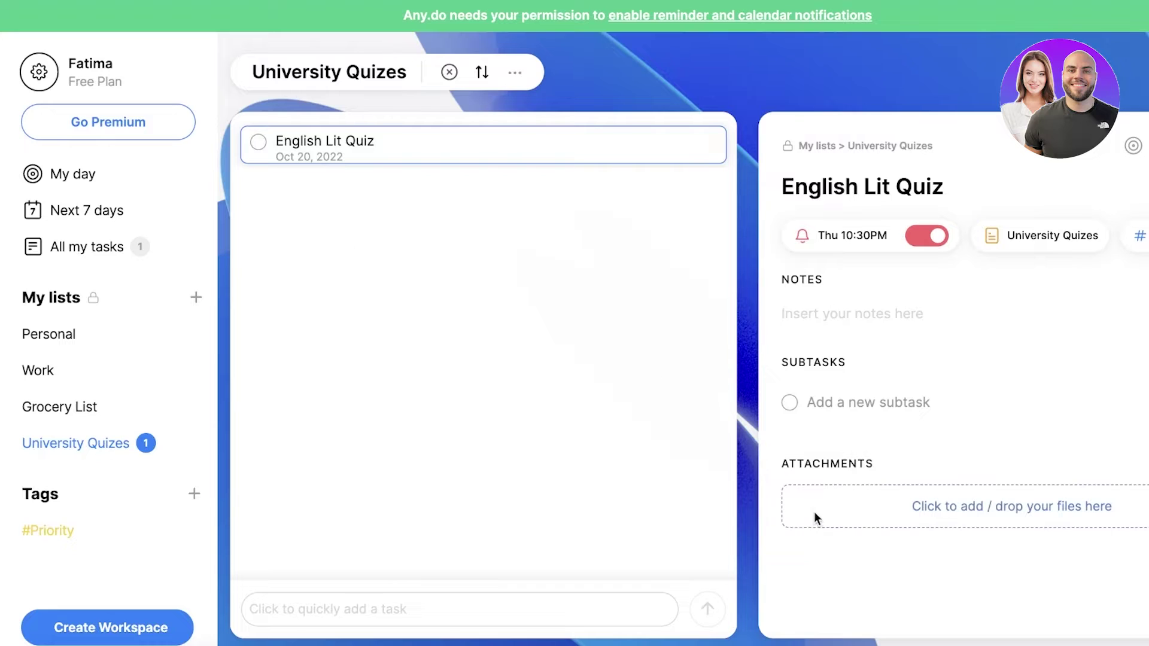
pyautogui.click(259, 146)
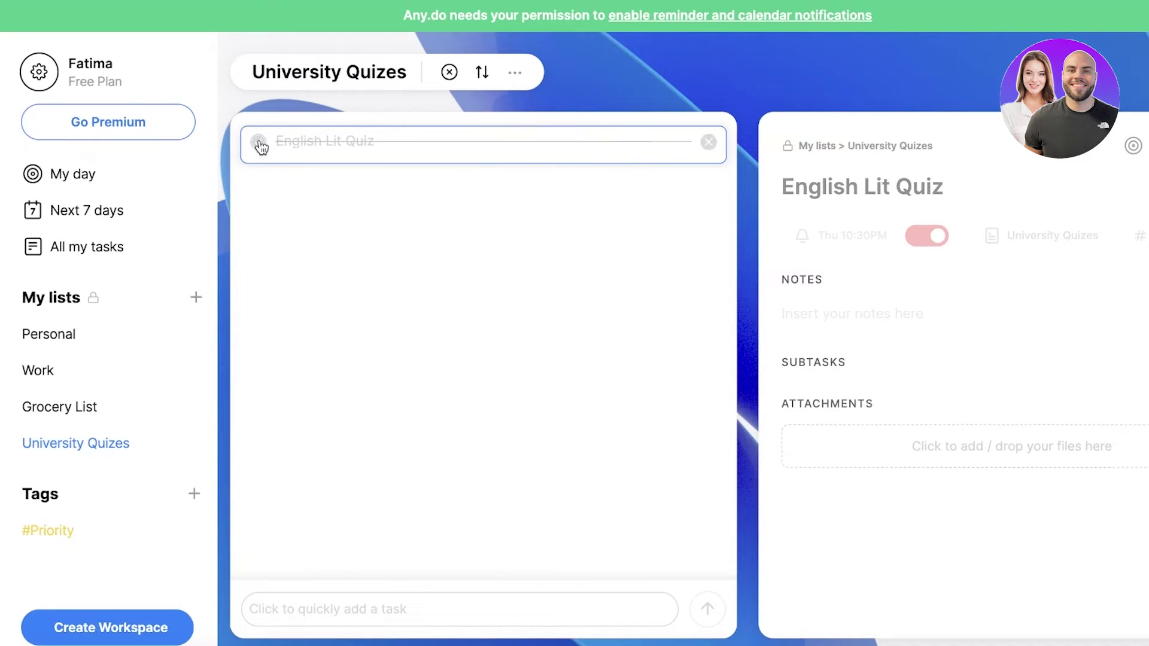
pyautogui.click(707, 147)
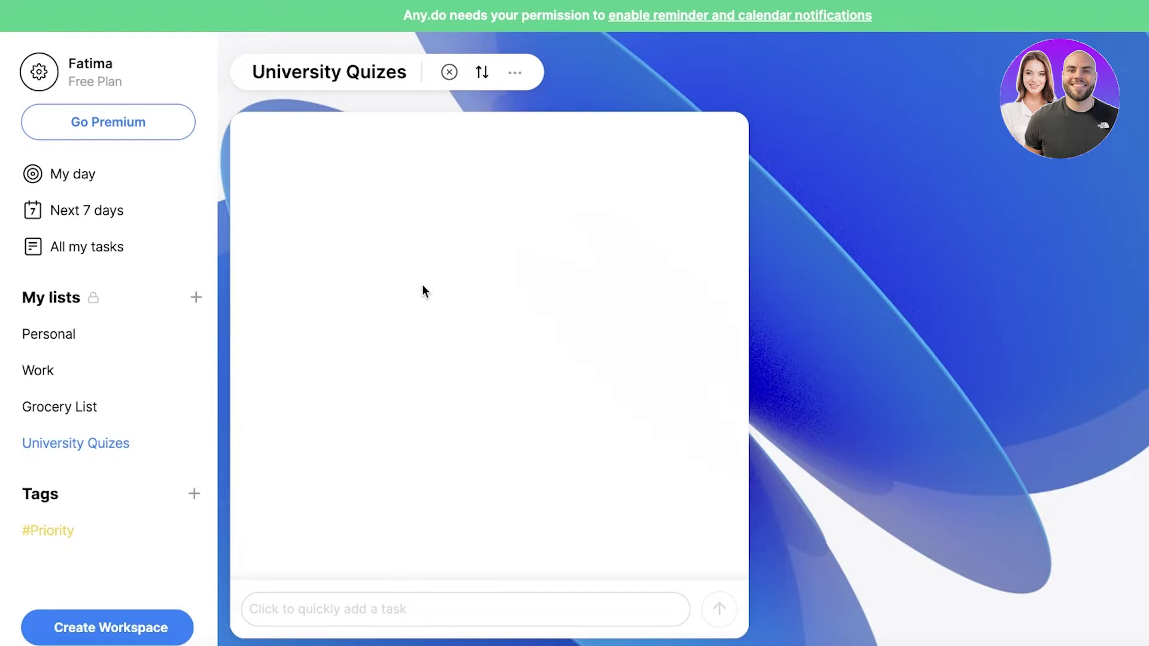
# Step: Cancel a new list and switch to the empty Personal list
pyautogui.moveTo(114, 300)
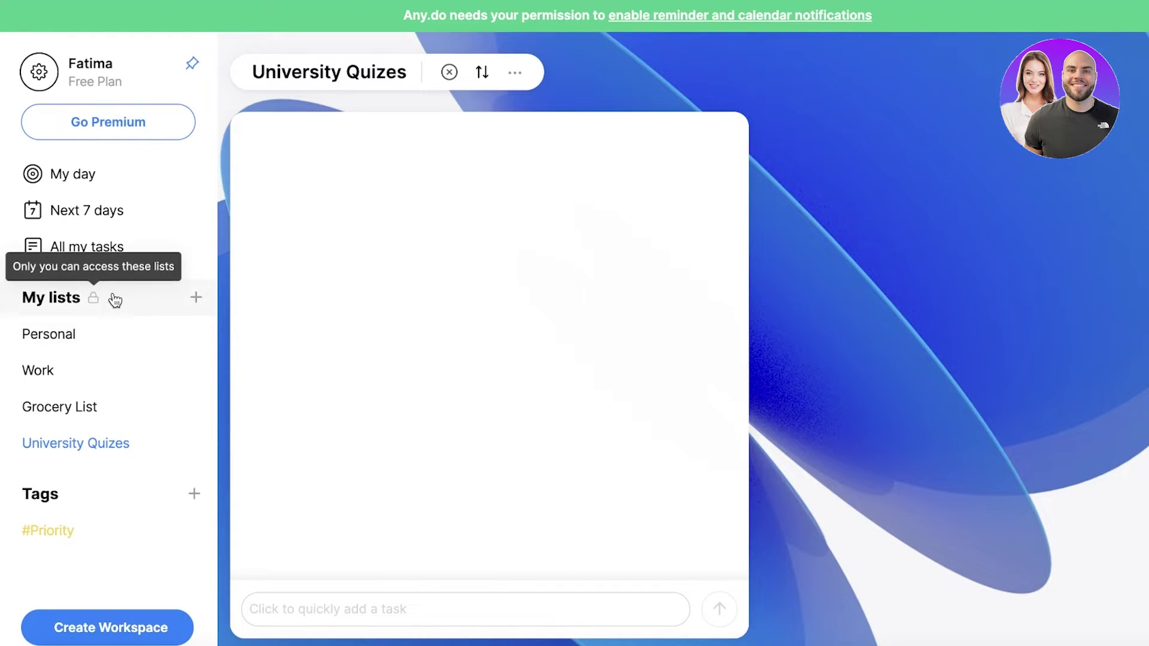
pyautogui.click(198, 297)
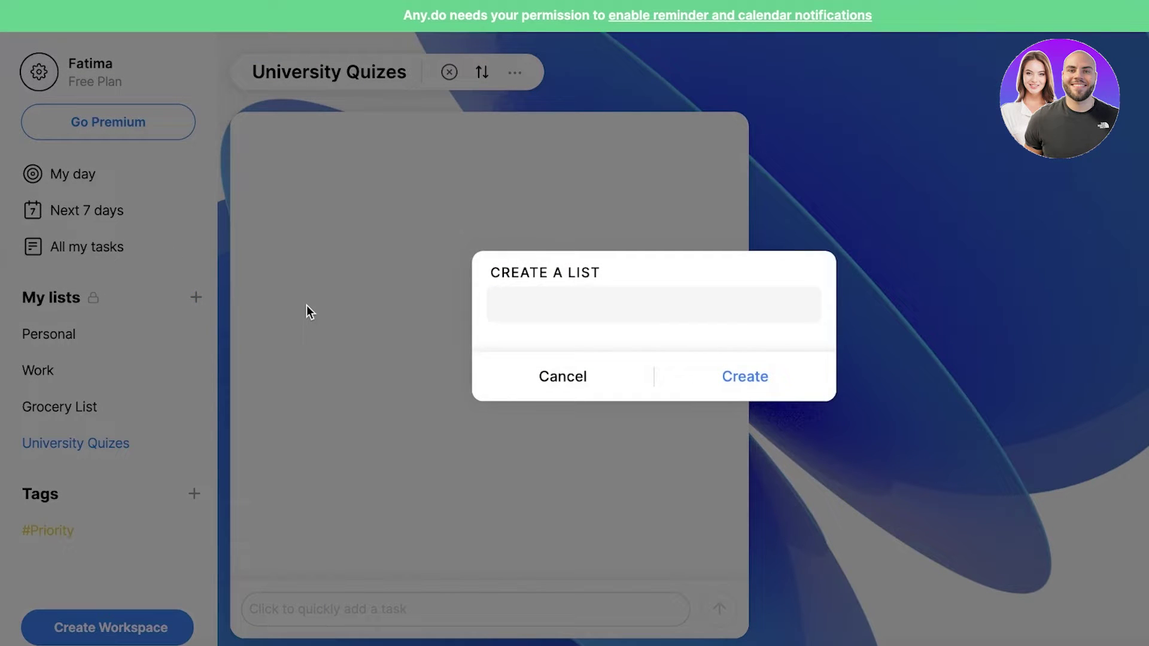
pyautogui.press('Escape')
pyautogui.click(45, 339)
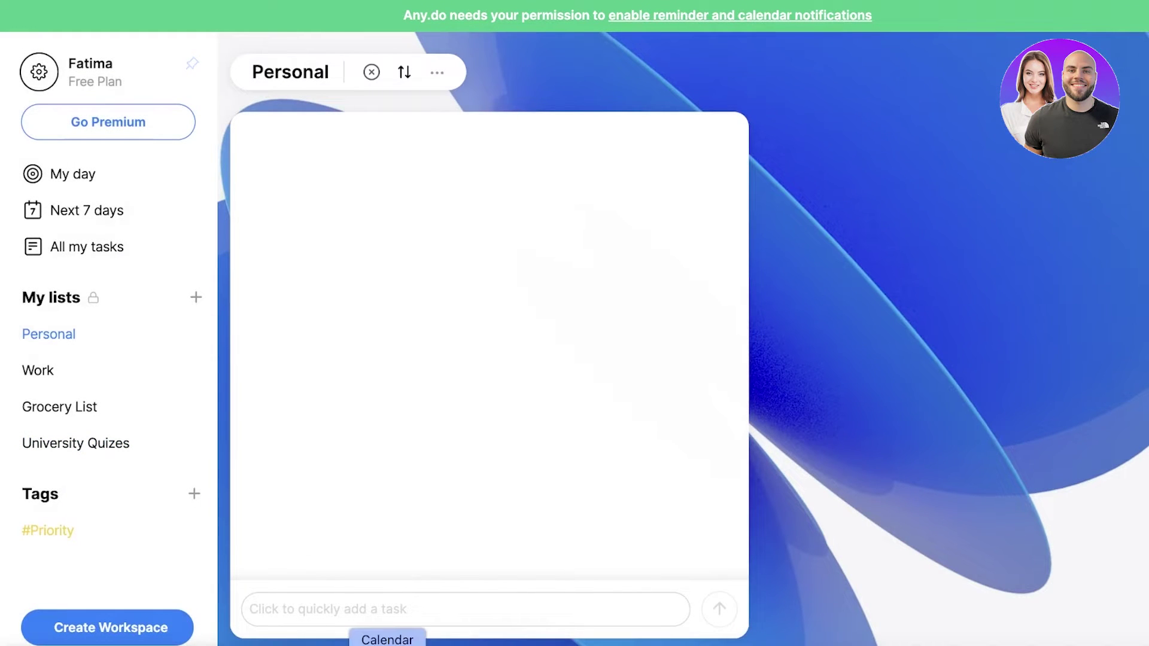
pyautogui.click(393, 606)
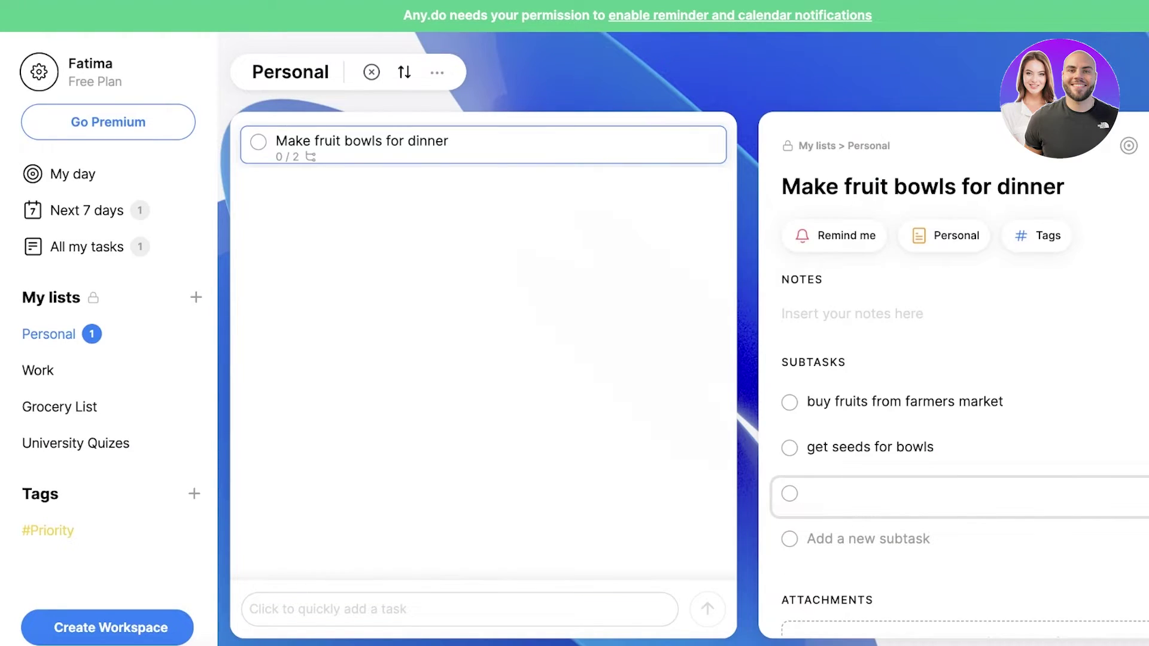
# Step: Discard the empty subtask and give Make fruit bowls for dinner an 11:45 PM reminder tonight
pyautogui.click(616, 279)
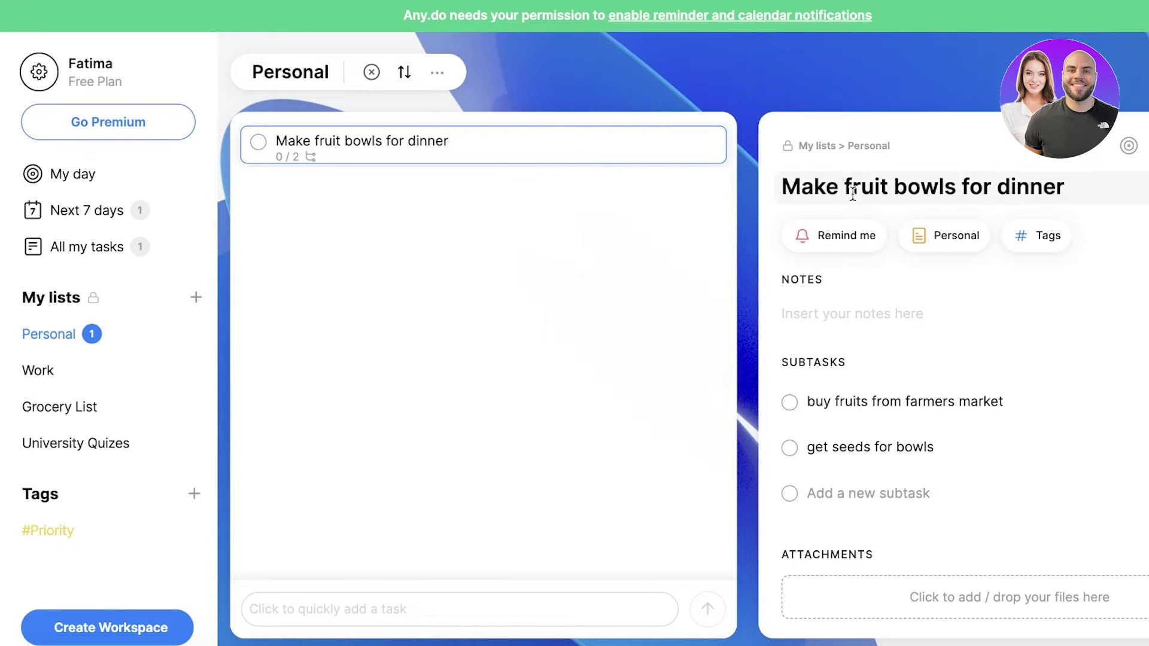
pyautogui.click(846, 237)
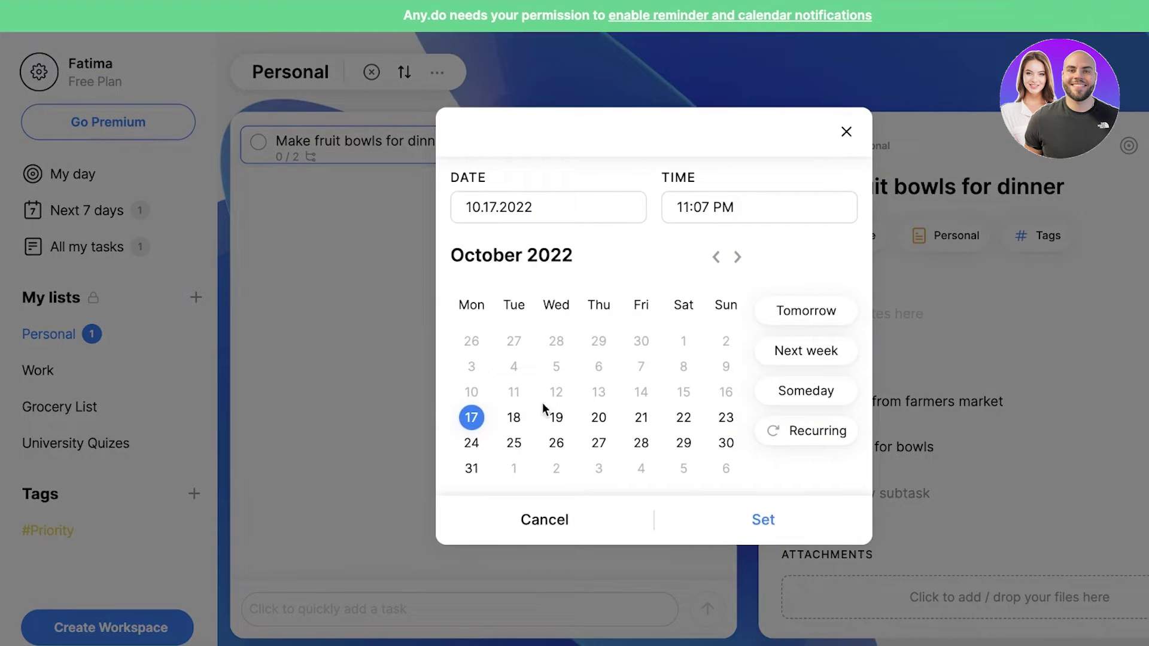
pyautogui.click(703, 207)
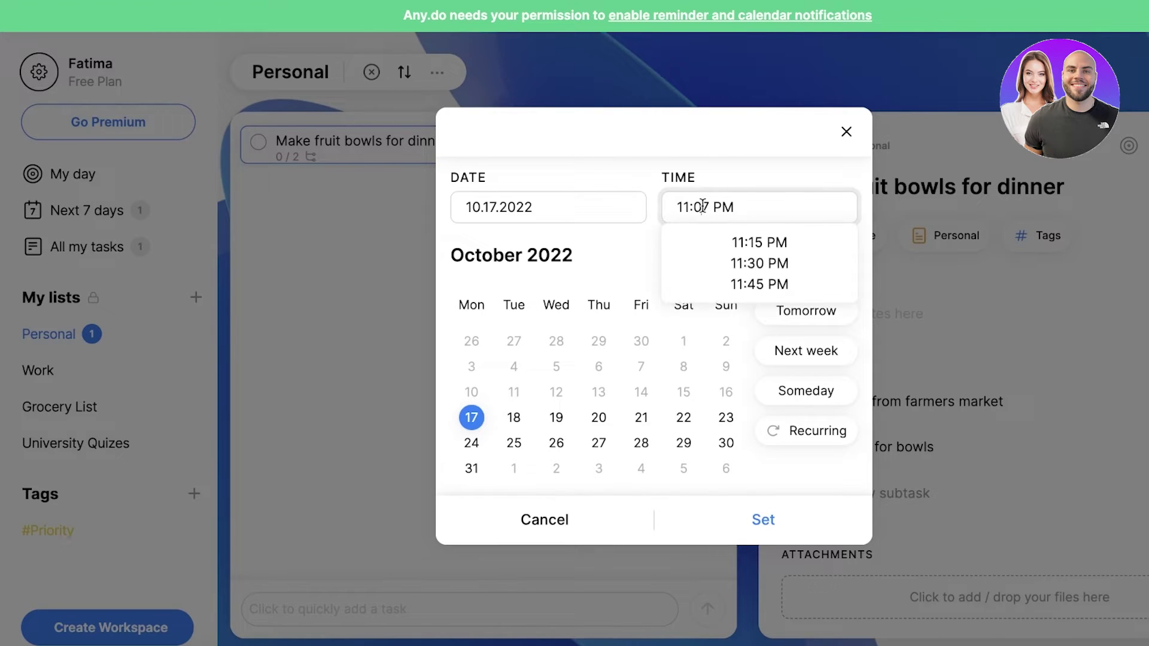
pyautogui.click(749, 286)
pyautogui.click(759, 520)
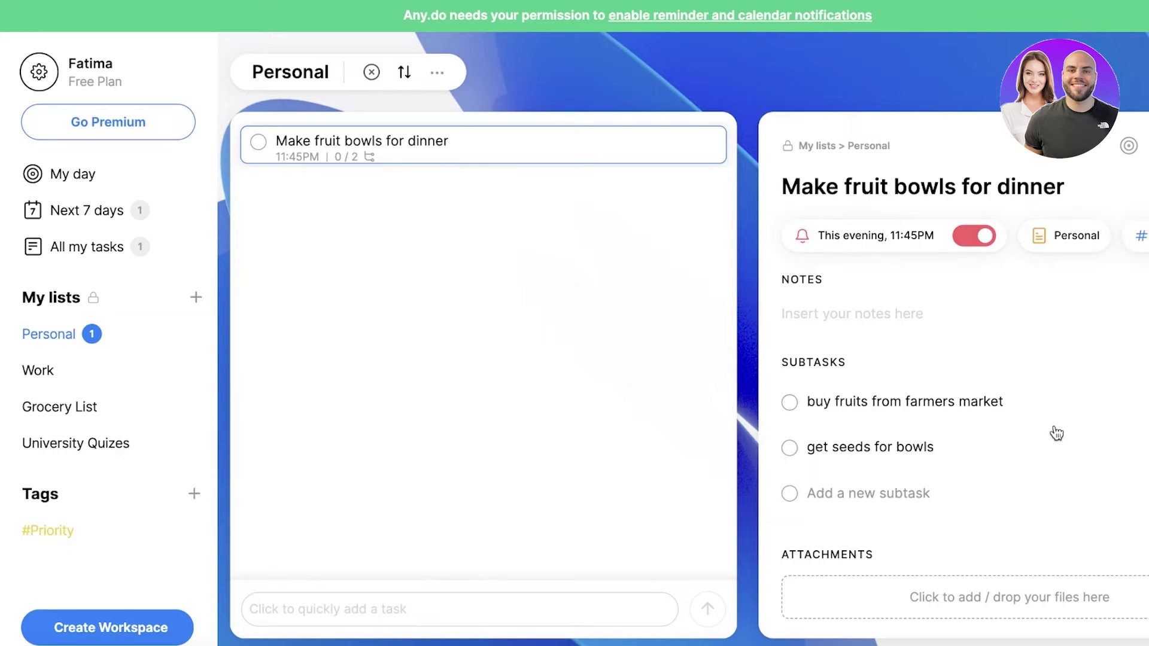
pyautogui.click(848, 250)
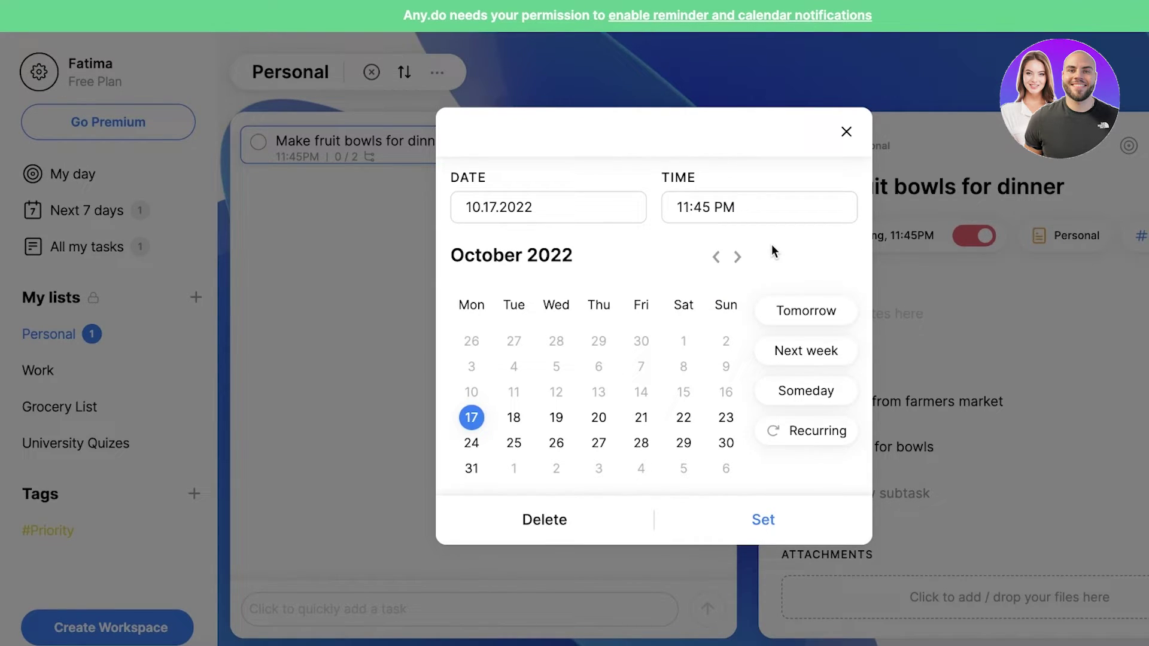
pyautogui.click(846, 132)
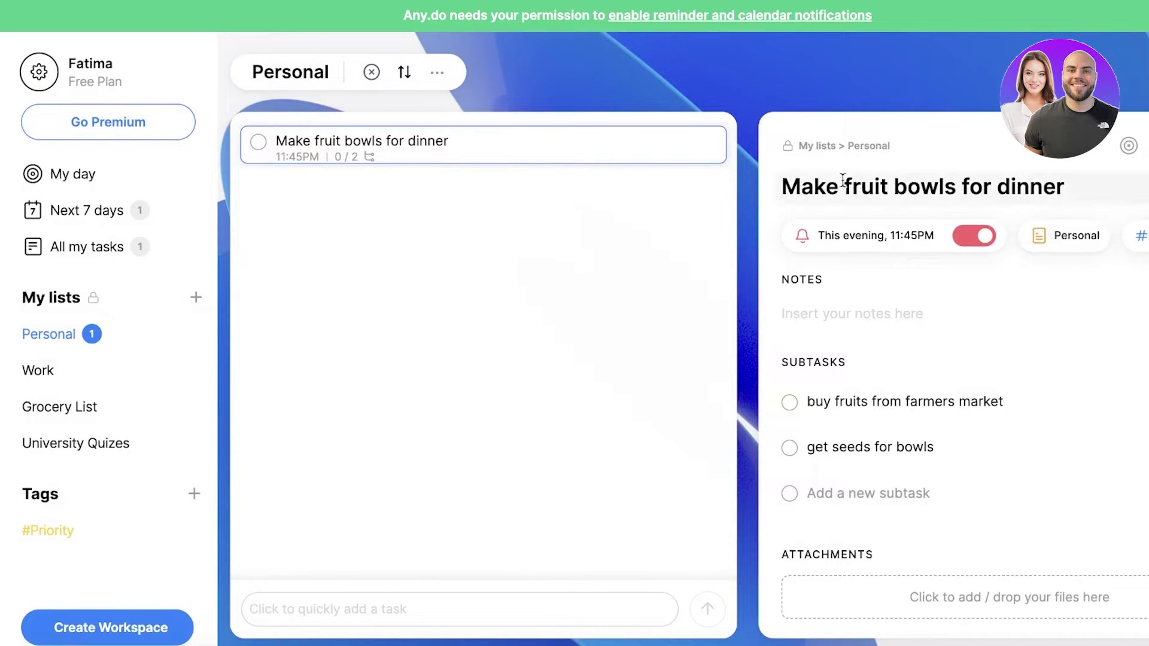
pyautogui.click(790, 408)
pyautogui.click(790, 404)
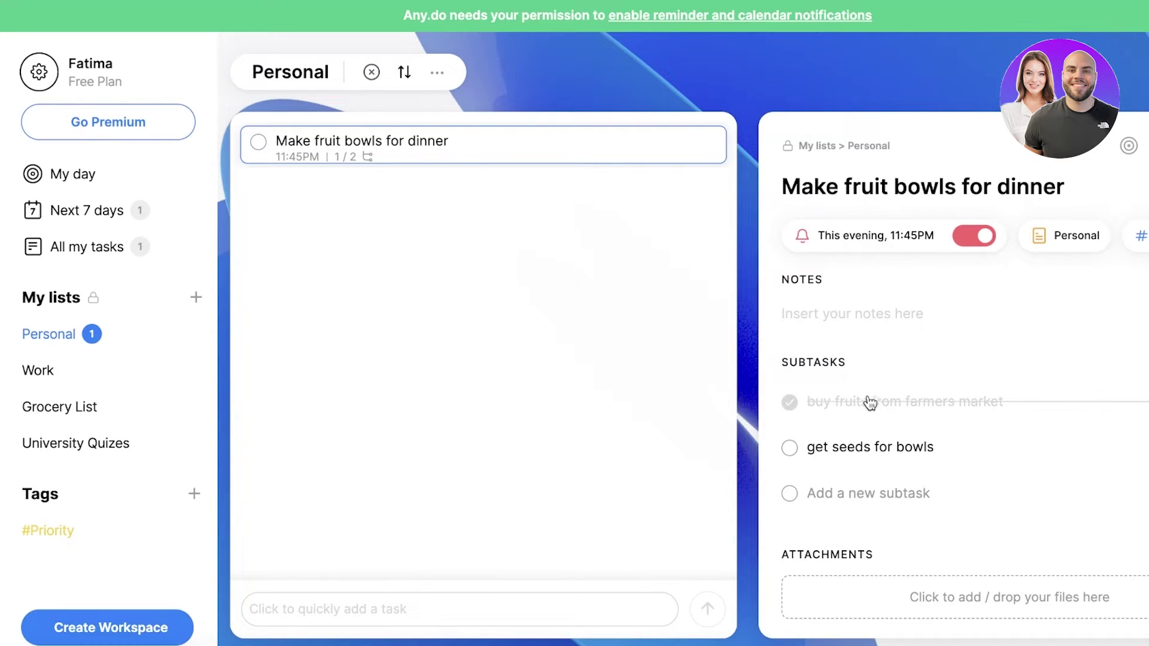
pyautogui.click(790, 402)
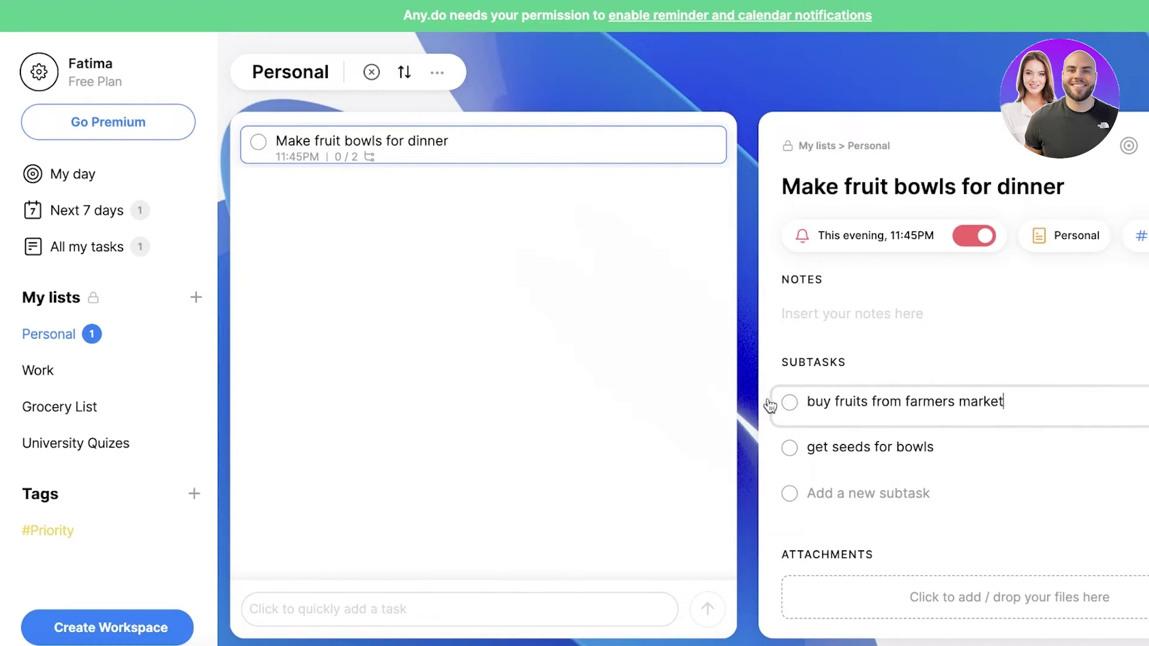
pyautogui.click(788, 403)
pyautogui.click(790, 405)
# Step: Cancel the task attachment without adding a file and switch to the empty Work list
pyautogui.click(943, 589)
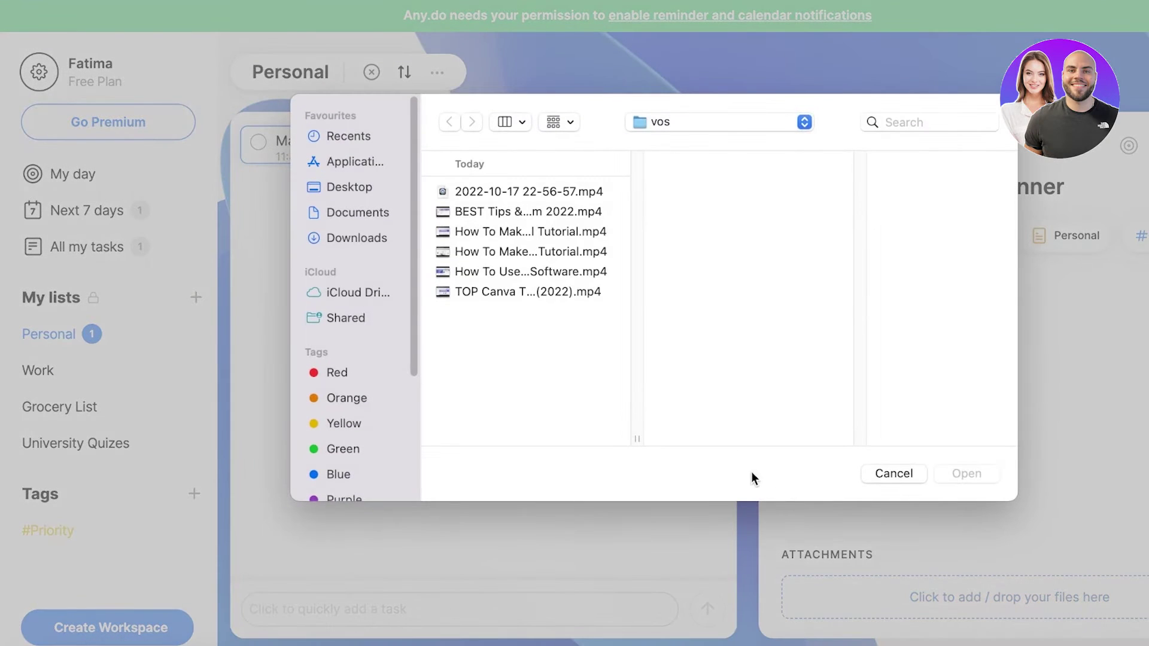
pyautogui.click(886, 477)
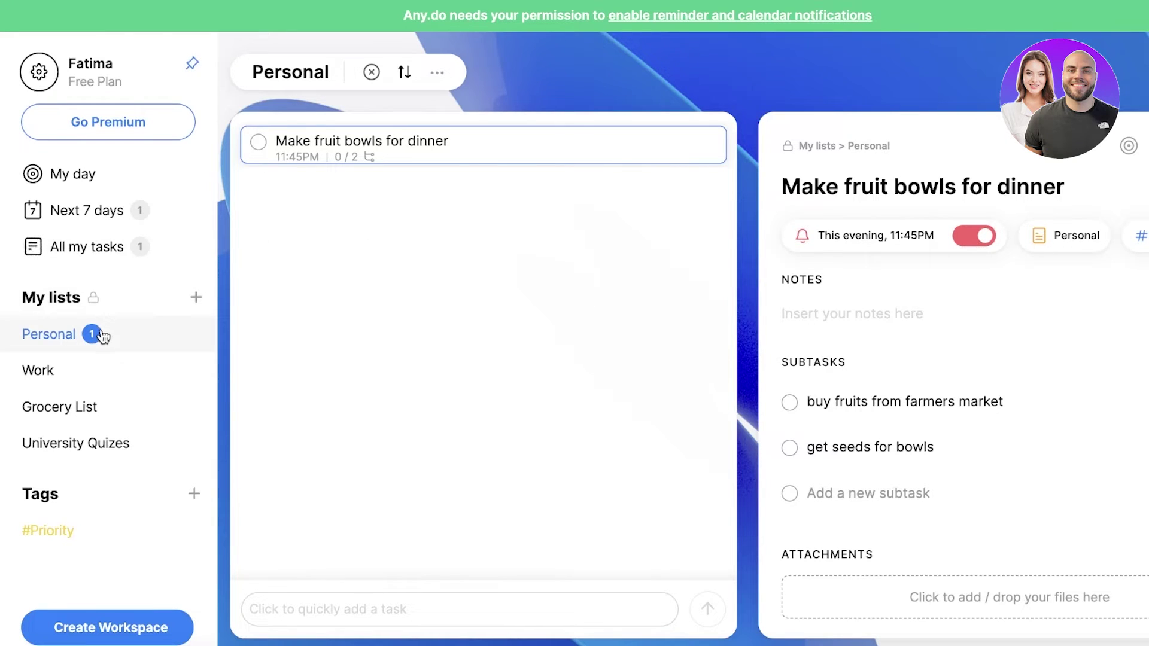
pyautogui.click(45, 376)
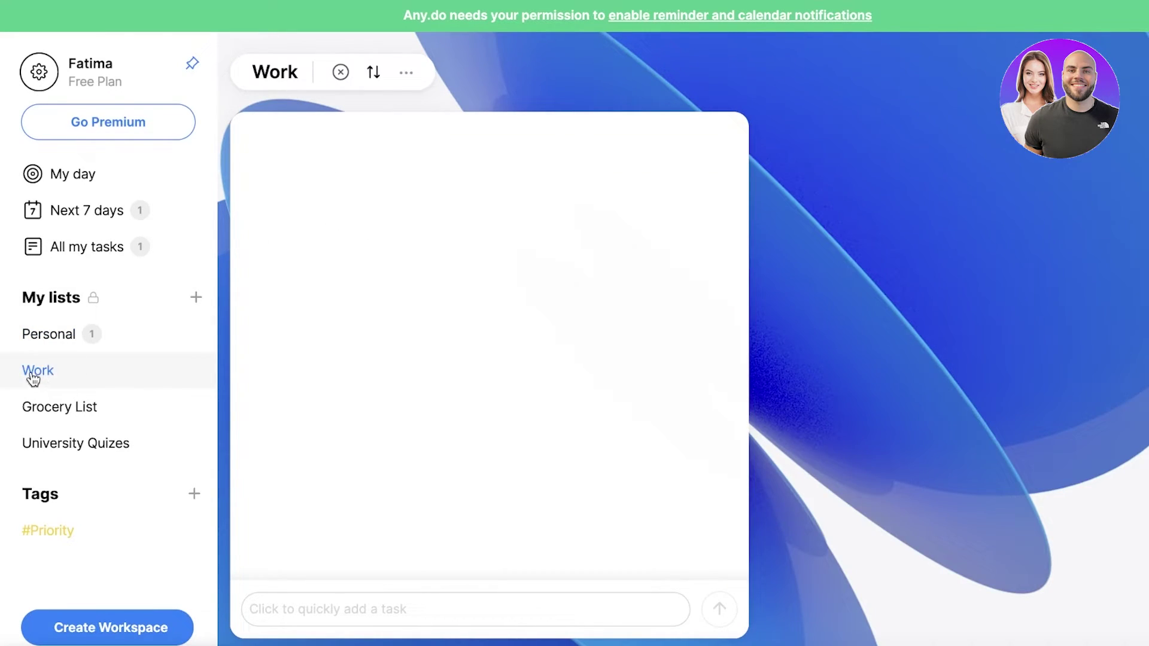
# Step: Add the task 'Go over finance report before meeting' to the Work list
pyautogui.click(346, 608)
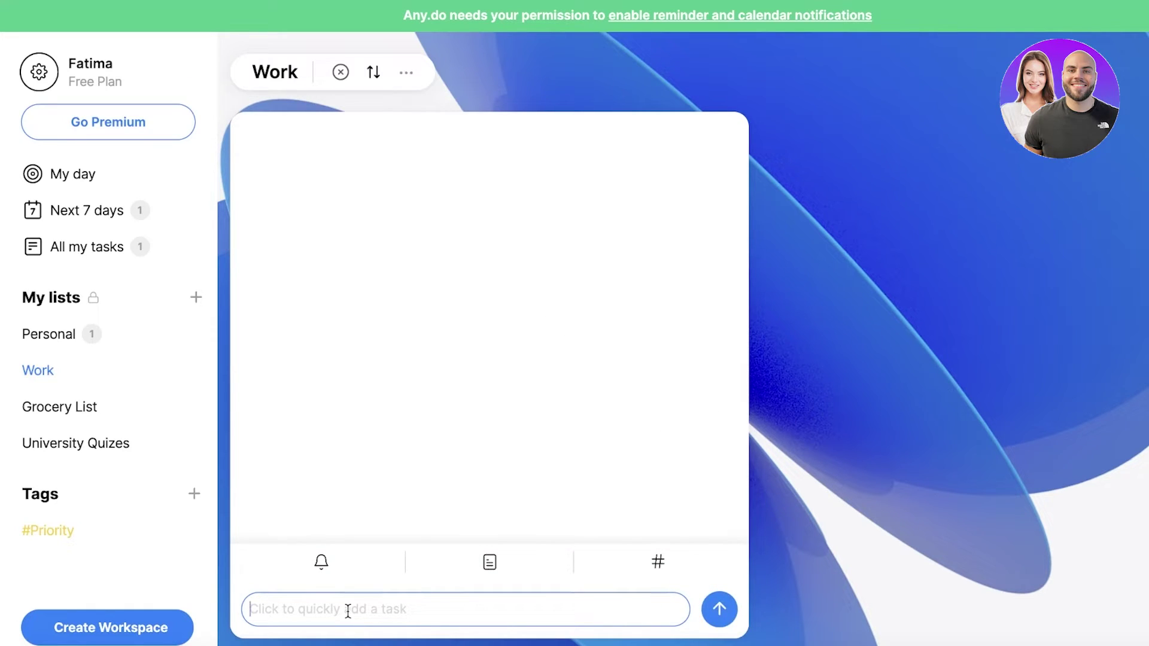
pyautogui.write('Go over finance report before meeting')
pyautogui.press('Return')
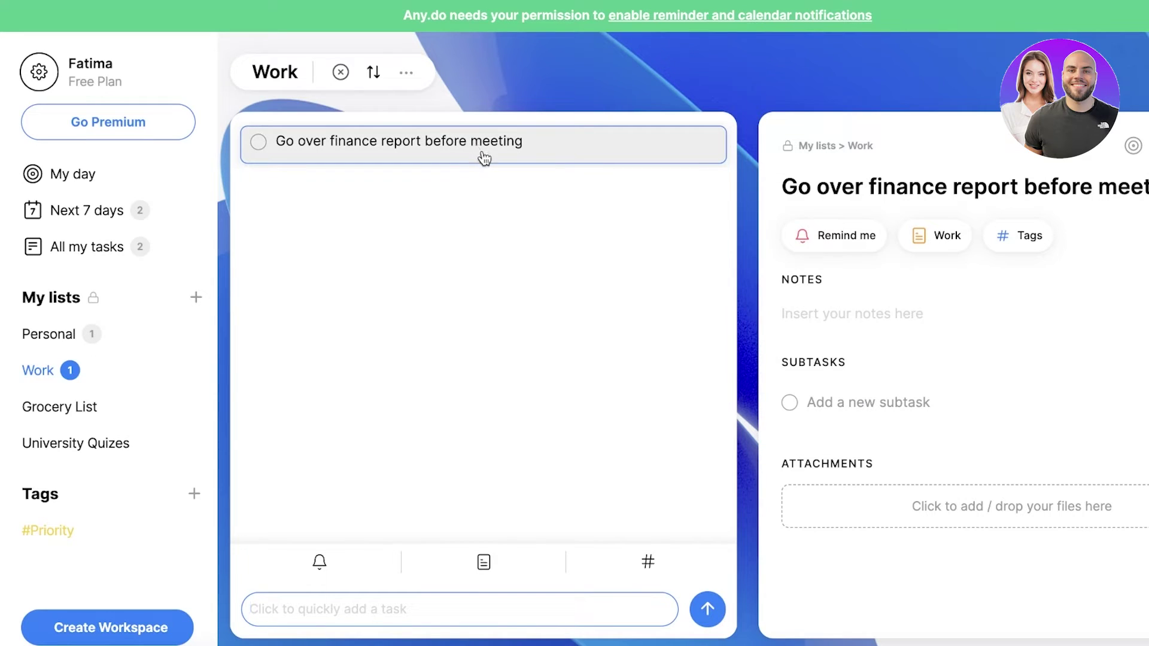
# Step: Set the finance report task's reminder for Saturday, Oct 22, 2022 at 11:00 AM
pyautogui.click(831, 237)
pyautogui.click(683, 417)
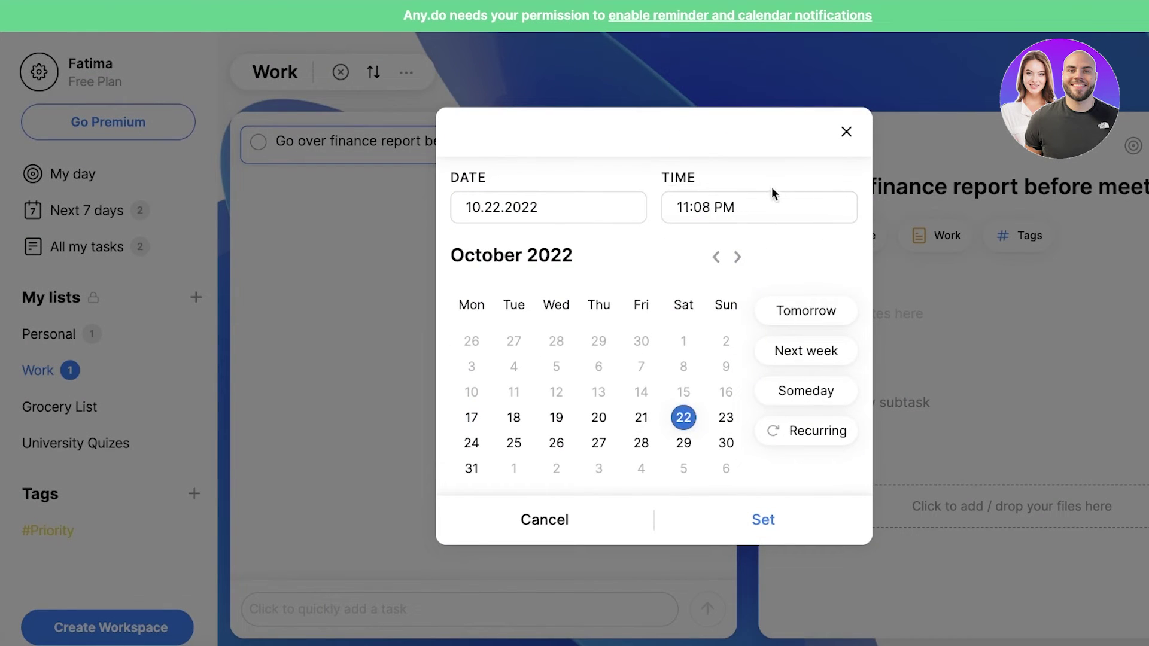
pyautogui.click(716, 209)
pyautogui.scroll(10, 751, 317)
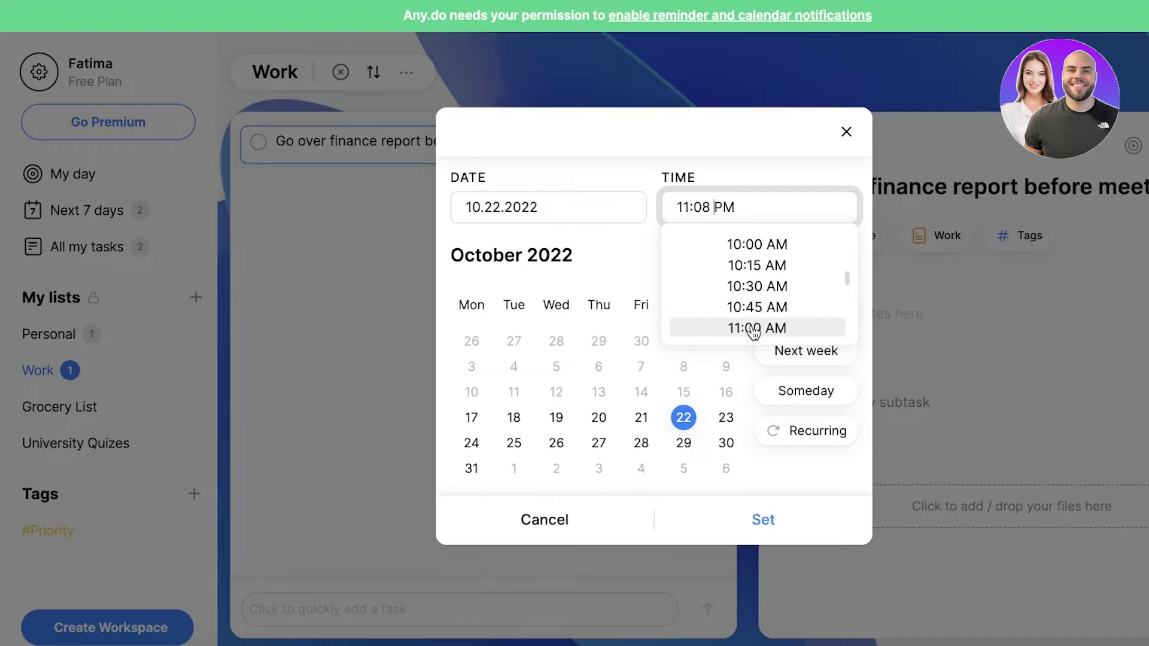
pyautogui.scroll(-3, 752, 331)
pyautogui.click(755, 238)
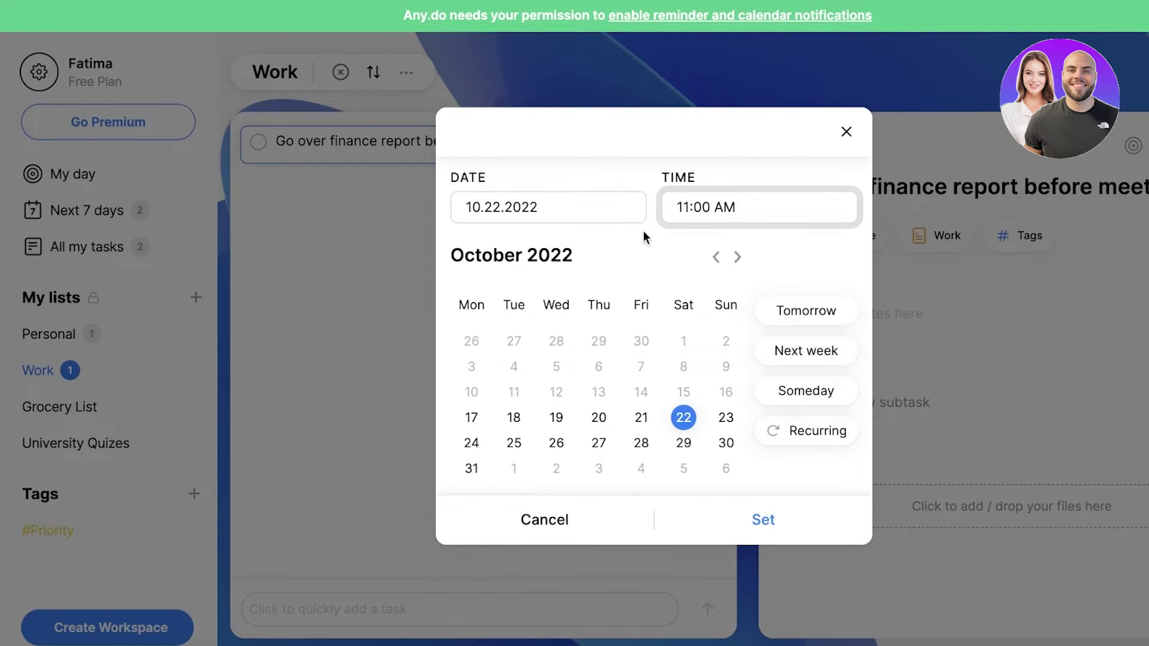
pyautogui.click(744, 508)
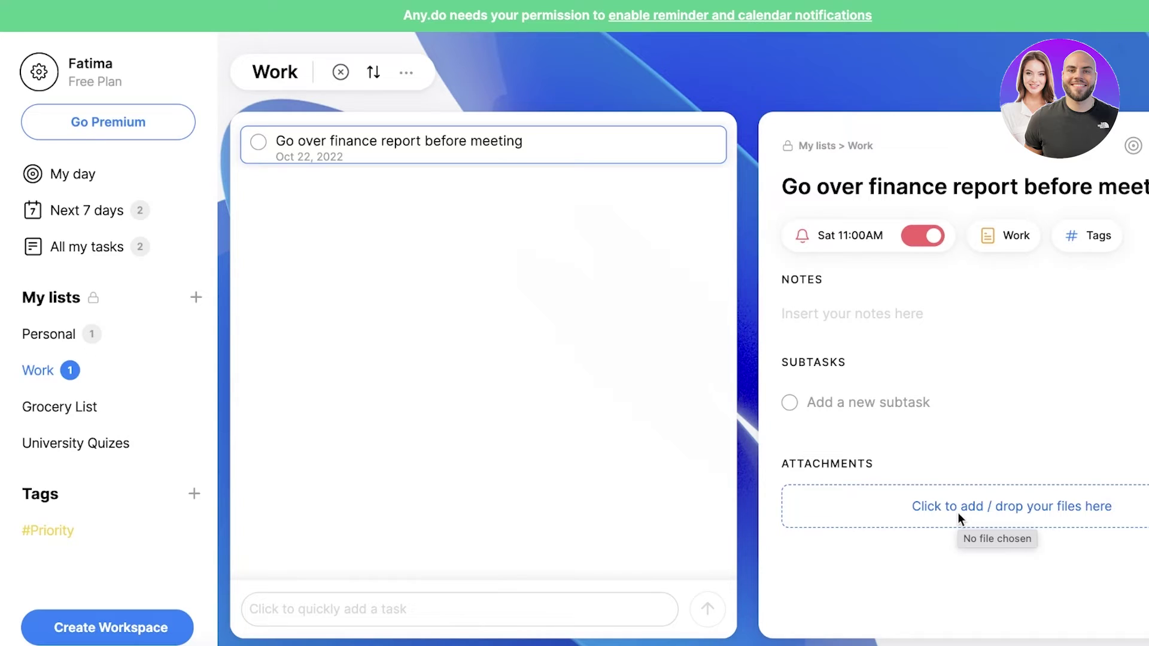
# Step: Look through the All tasks and Next 7 days views, then return to My day
pyautogui.click(60, 247)
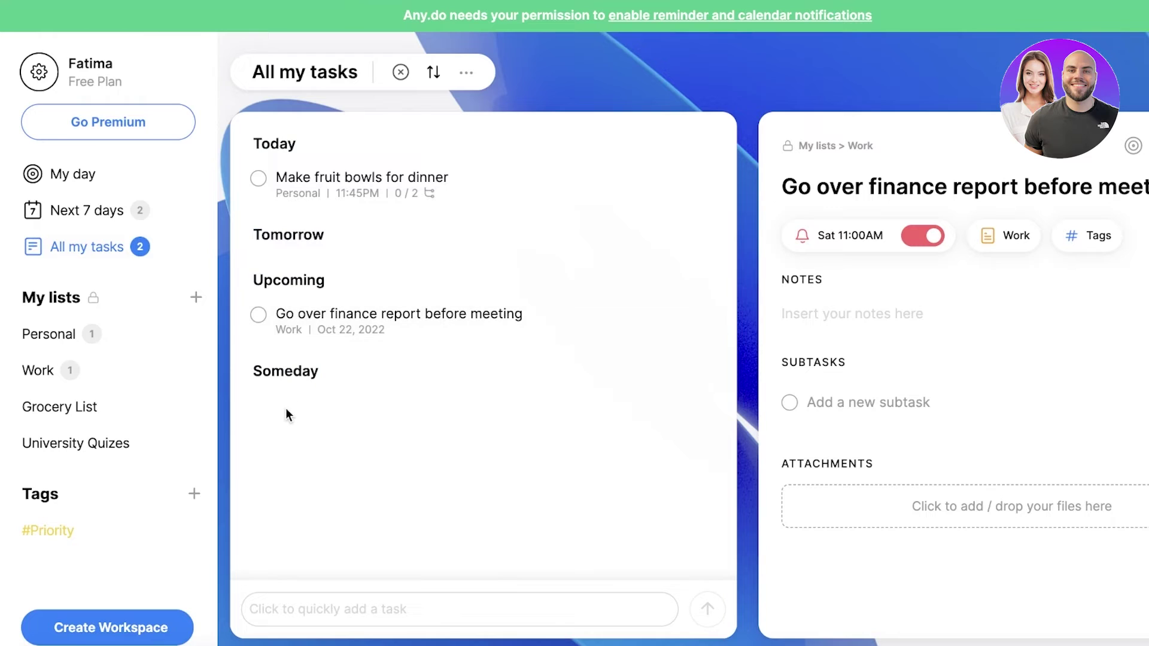
pyautogui.click(75, 212)
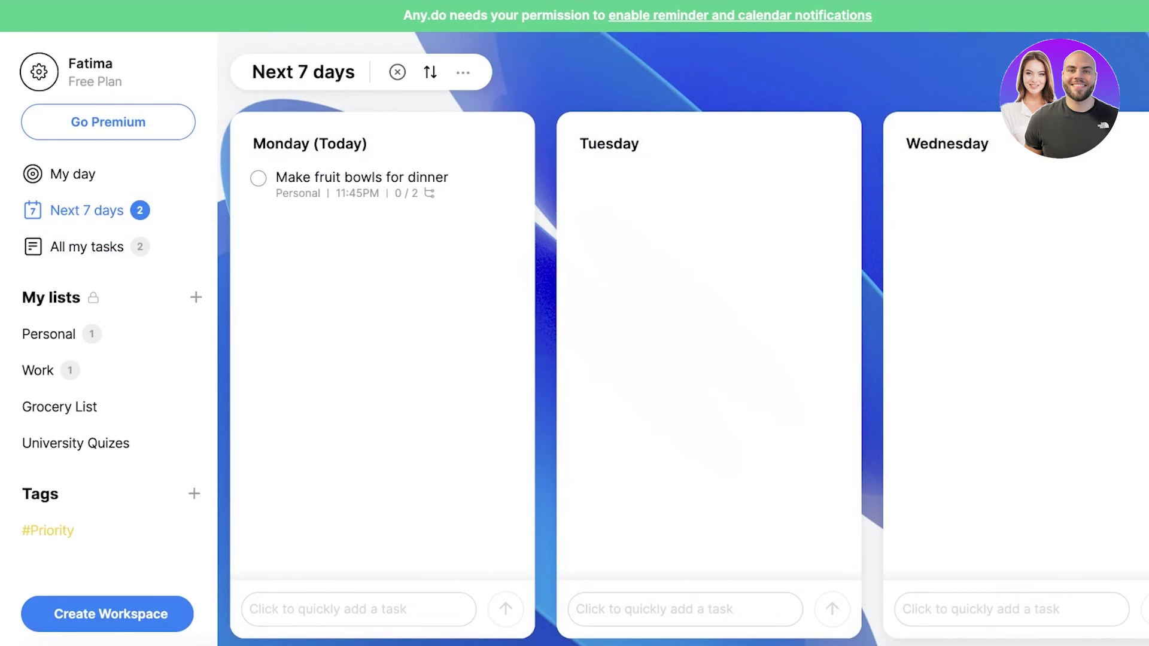
pyautogui.click(462, 72)
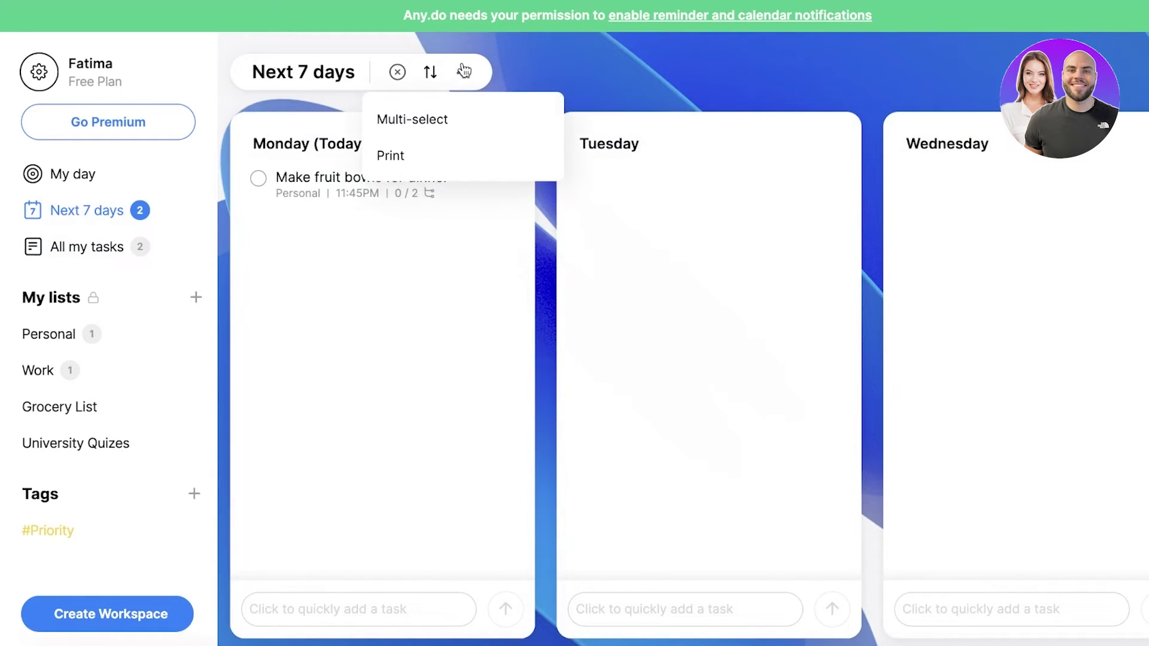
pyautogui.click(464, 257)
pyautogui.click(99, 175)
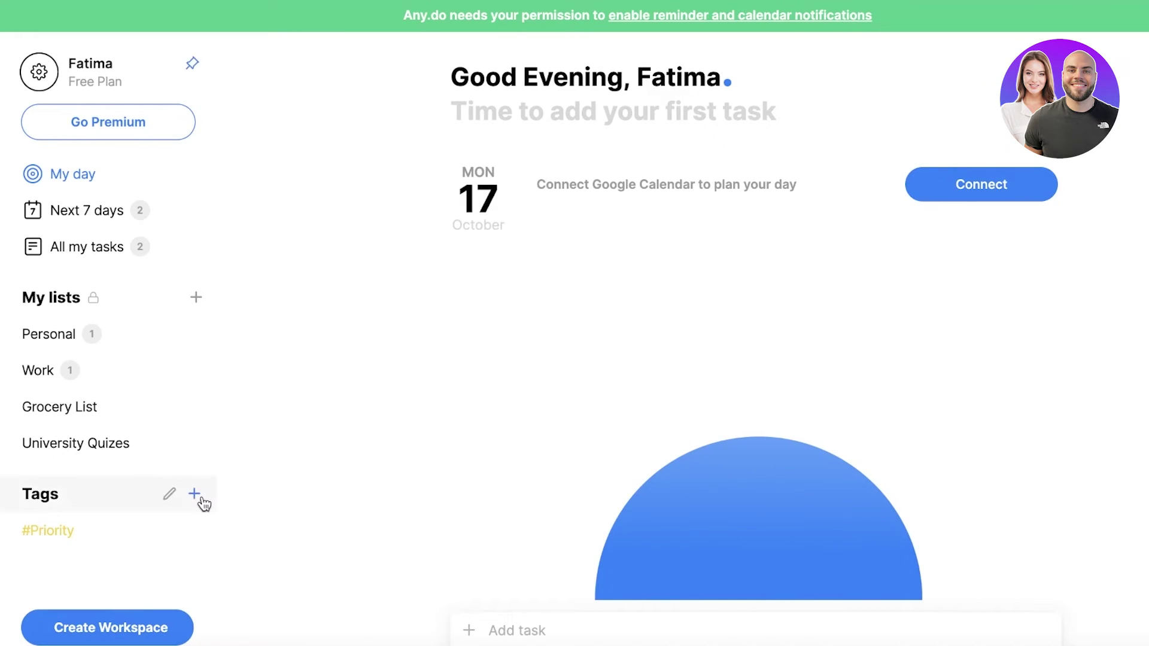
# Step: Create a workspace named 'Uni Project', skipping the teammate invitations
pyautogui.click(159, 628)
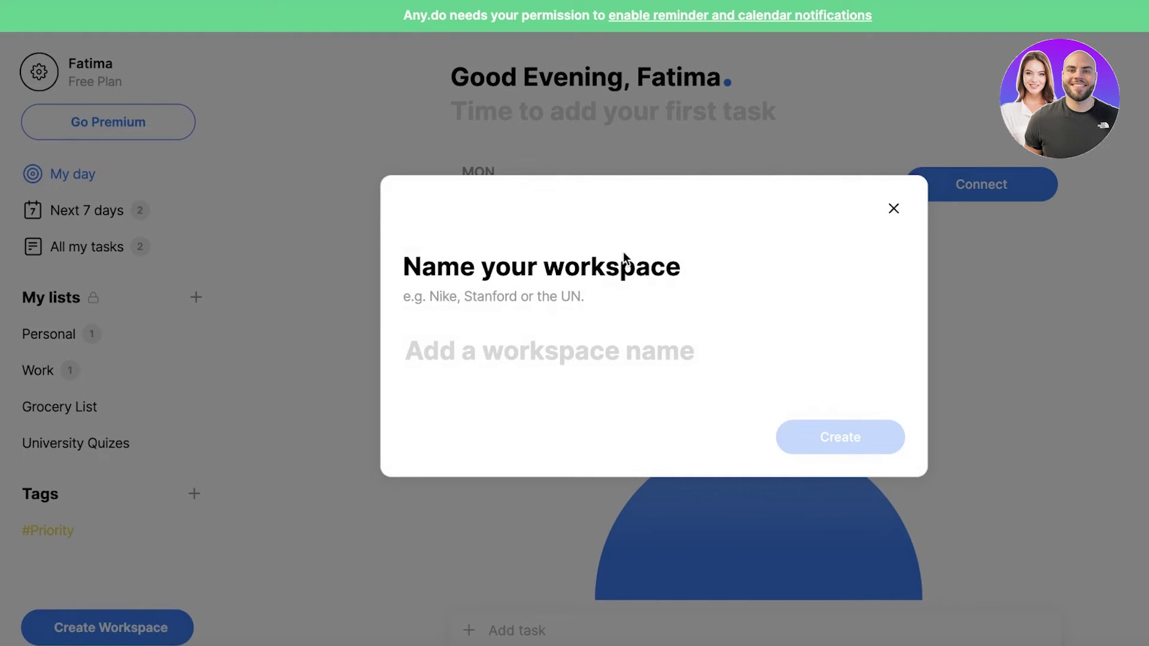
pyautogui.tripleClick(617, 264)
pyautogui.click(531, 352)
pyautogui.write('Uni Project')
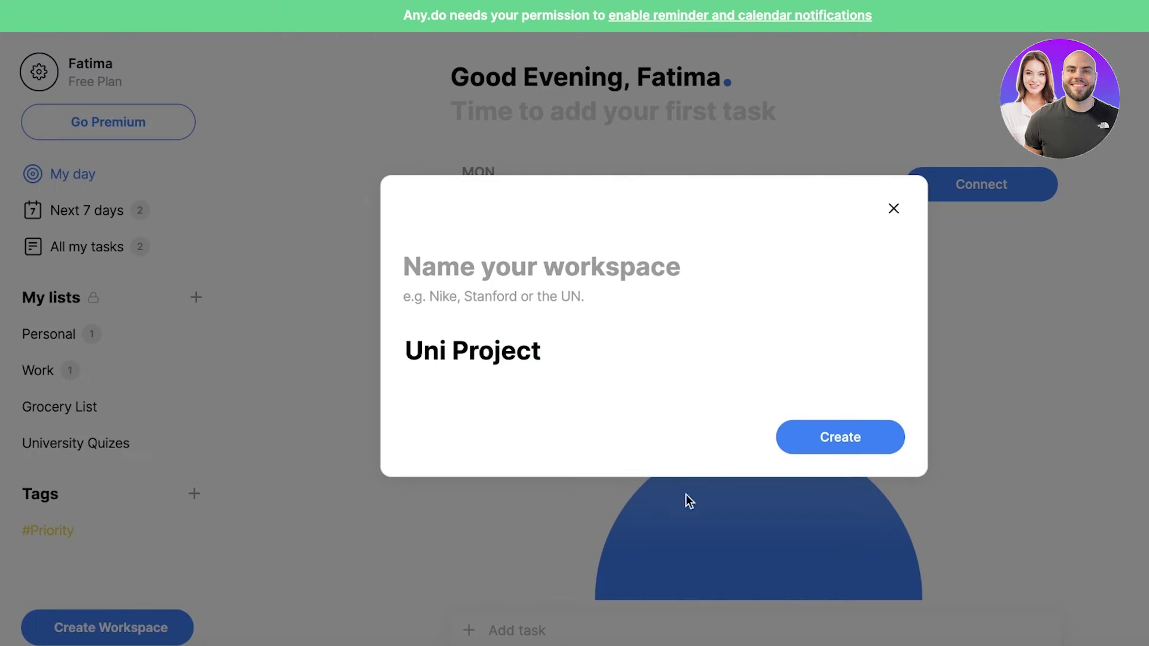
pyautogui.click(850, 438)
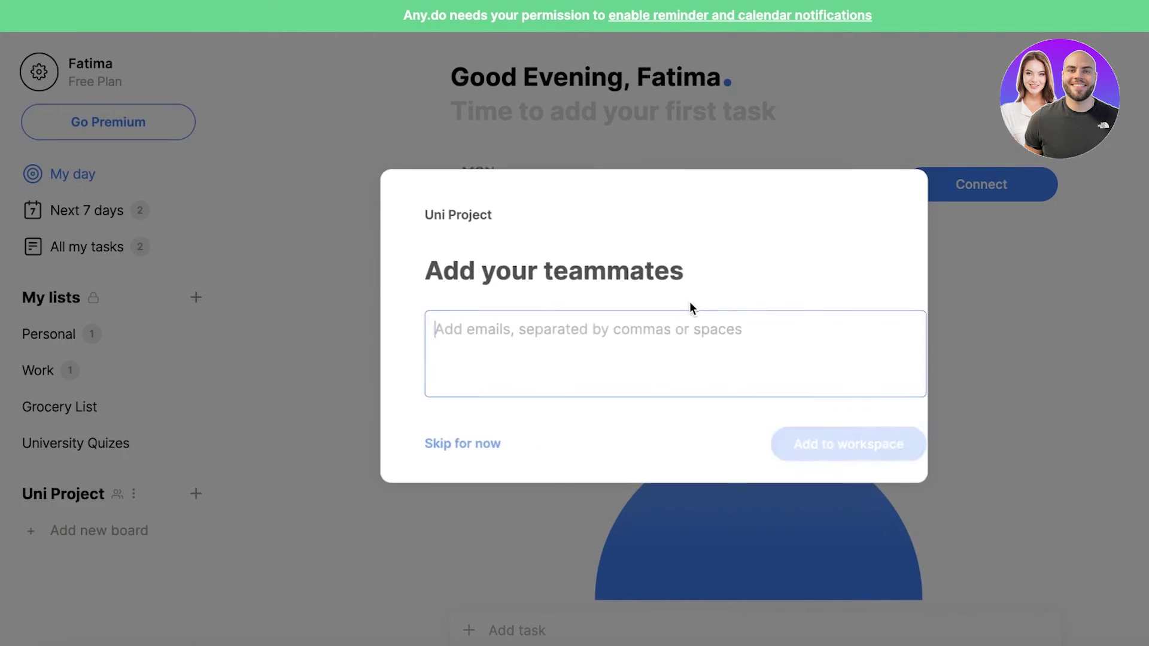
pyautogui.click(426, 437)
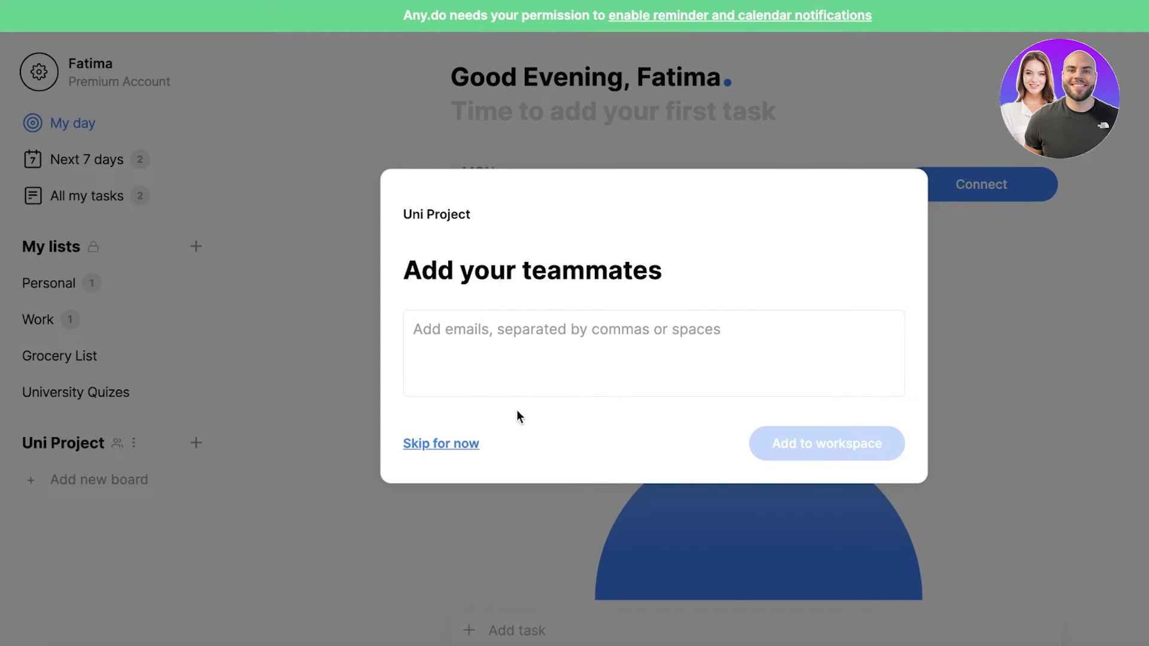
pyautogui.click(443, 446)
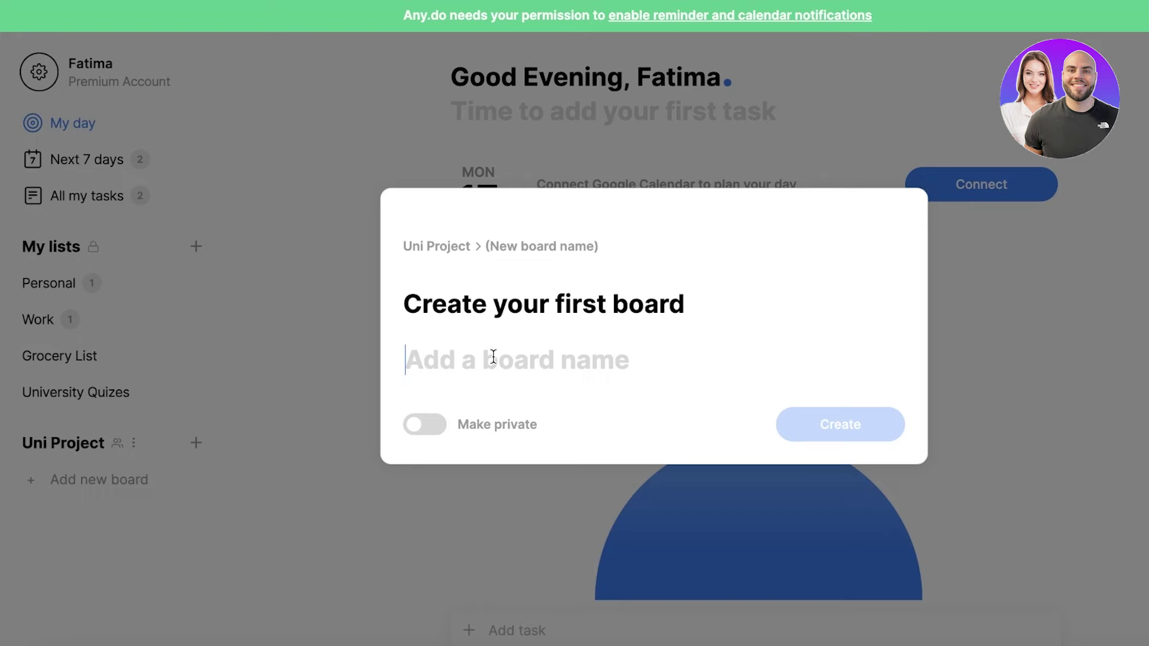
# Step: Name the first board 'Content Management' and build it from the Kanban template
pyautogui.write('Content Management')
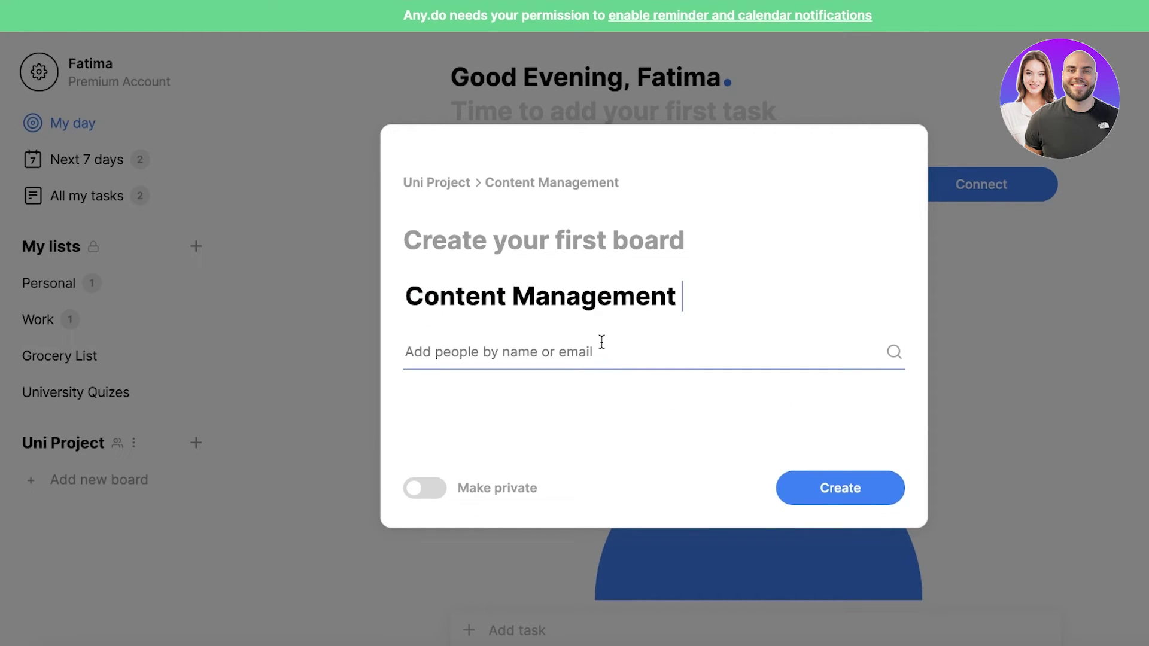
pyautogui.click(823, 501)
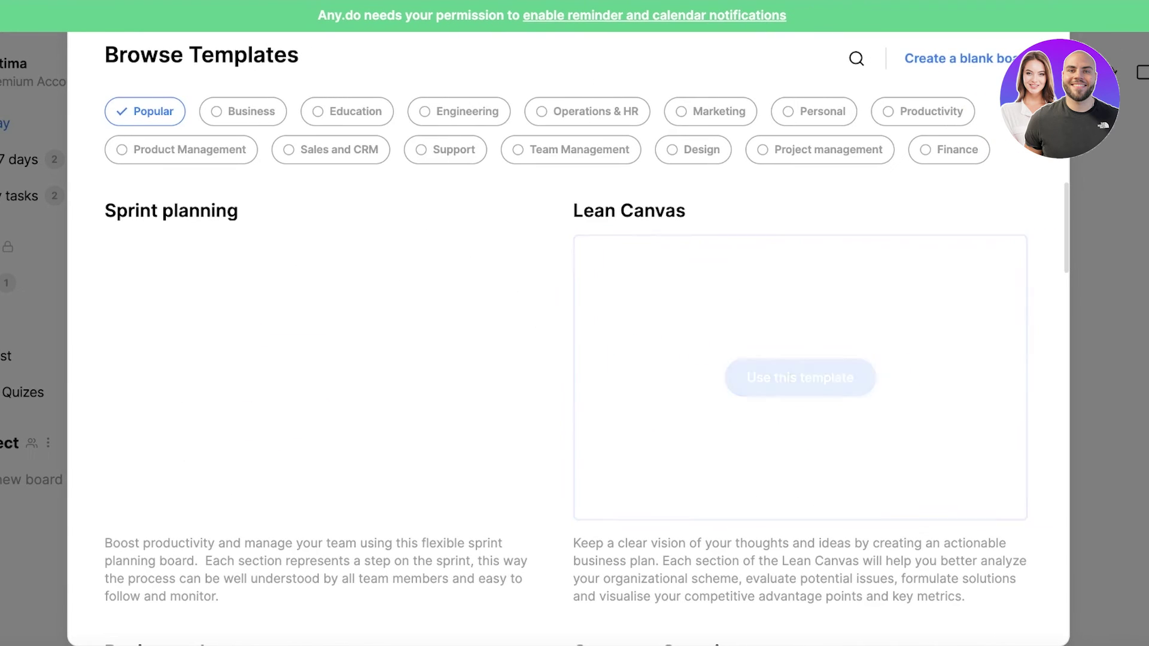
pyautogui.scroll(-3, 656, 304)
pyautogui.scroll(2, 314, 323)
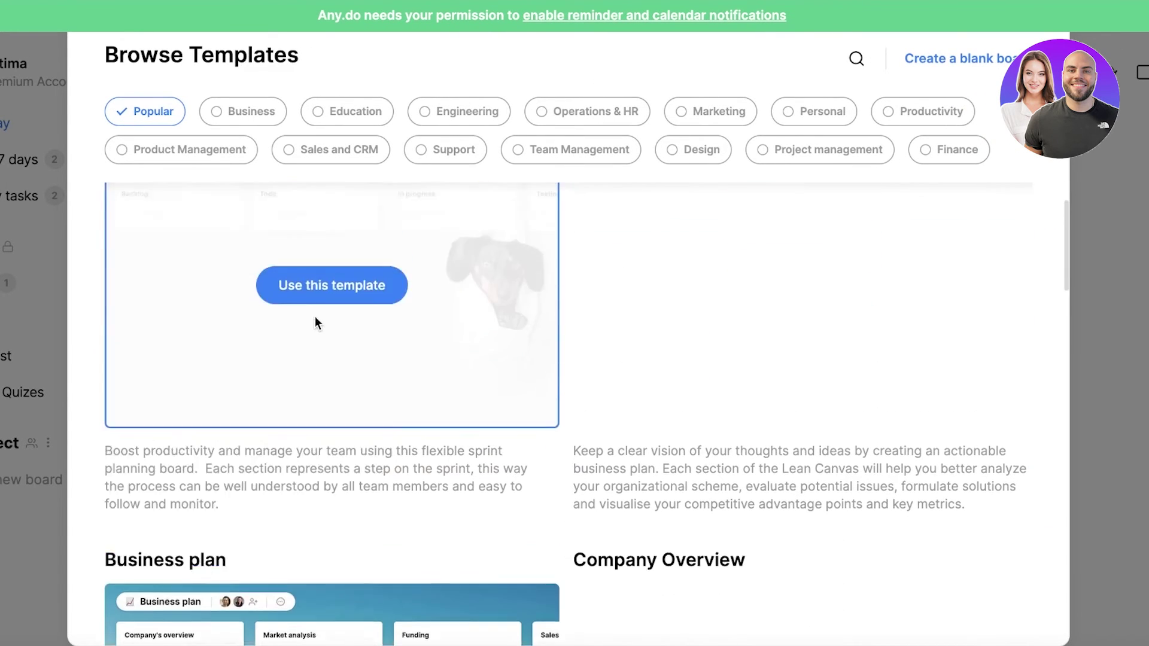
pyautogui.scroll(-4, 758, 326)
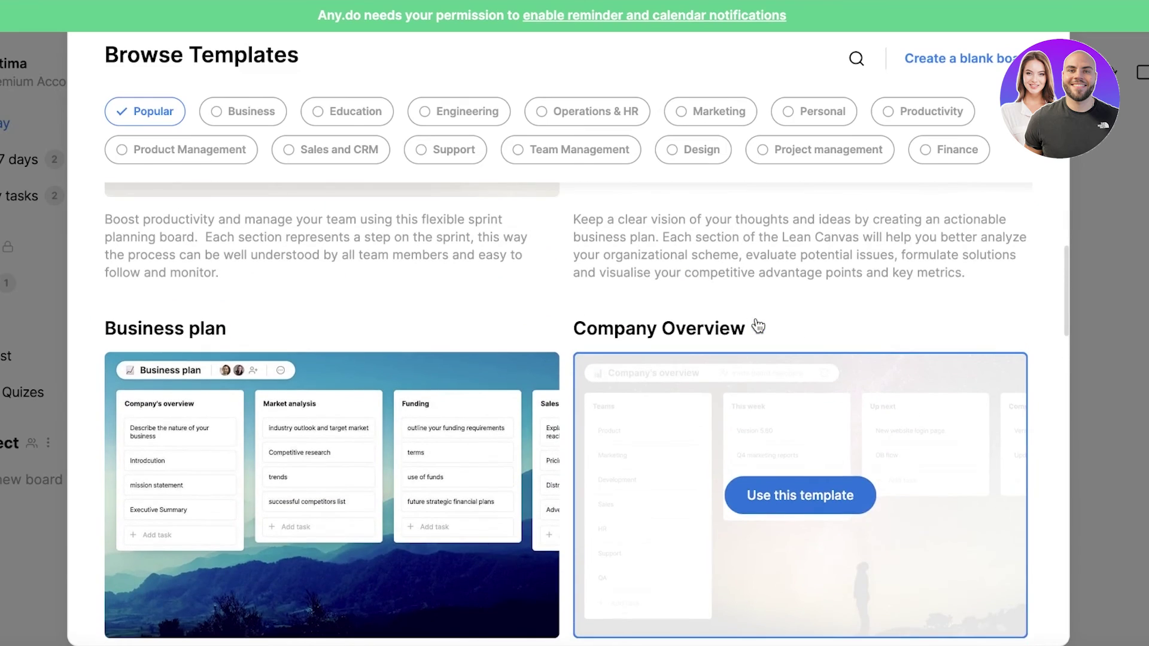
pyautogui.scroll(-10, 755, 317)
pyautogui.scroll(4, 756, 318)
pyautogui.scroll(-8, 209, 400)
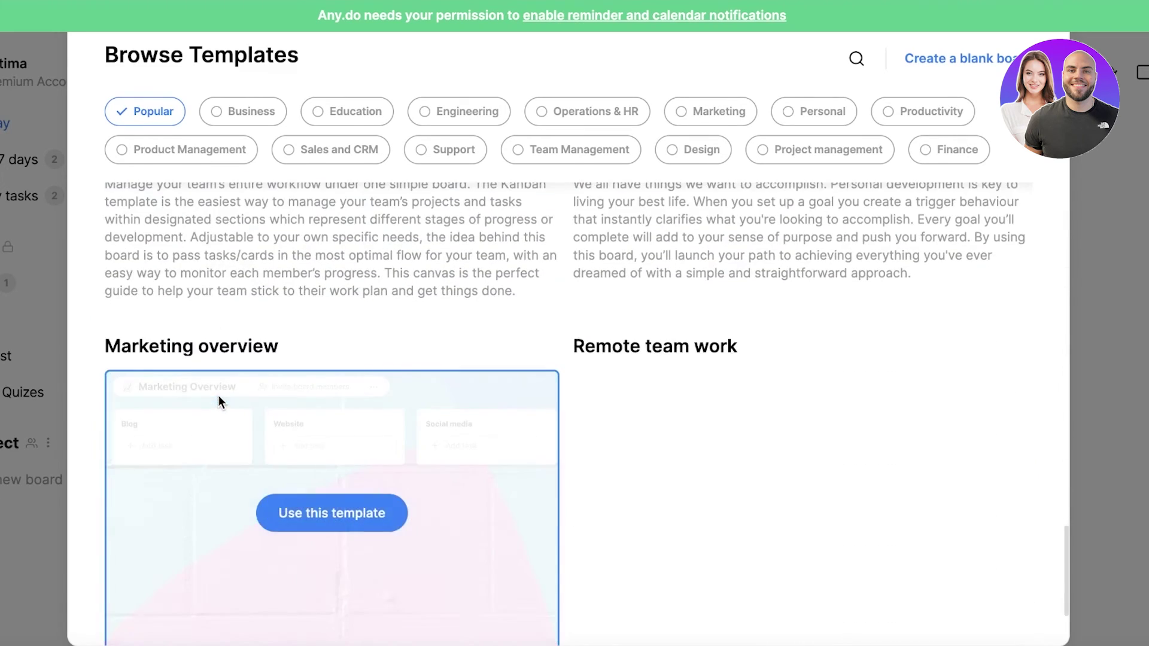
pyautogui.scroll(5, 218, 401)
pyautogui.click(328, 507)
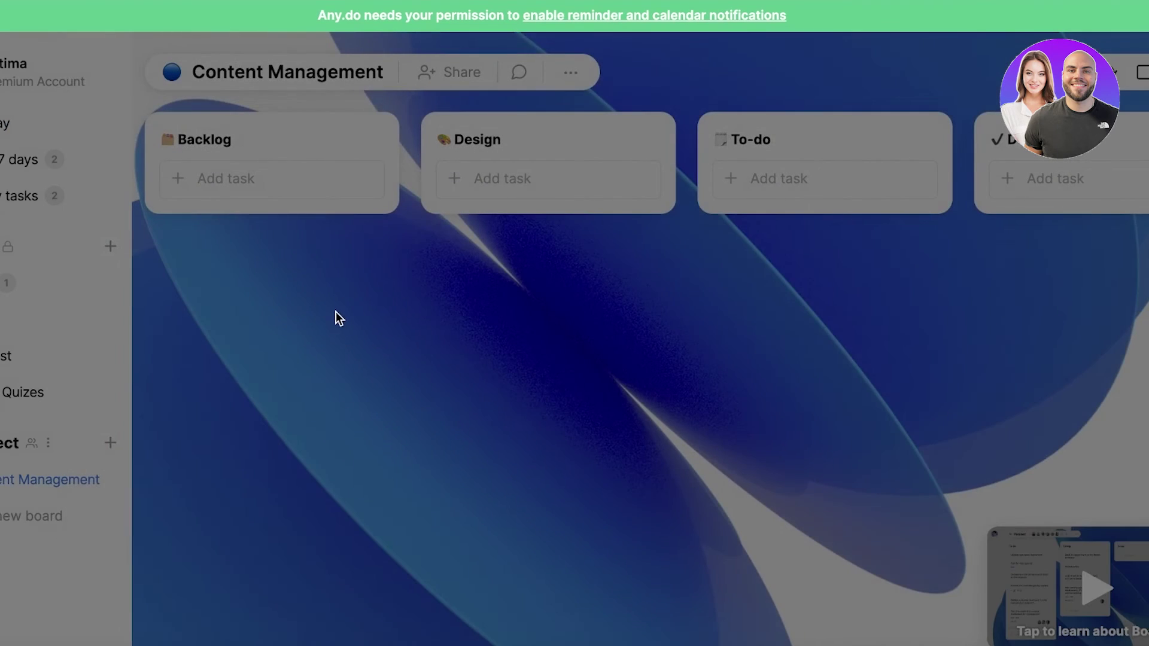
# Step: Dismiss the free trial notice and rename the Backlog section to 'Due Tasks'
pyautogui.click(795, 85)
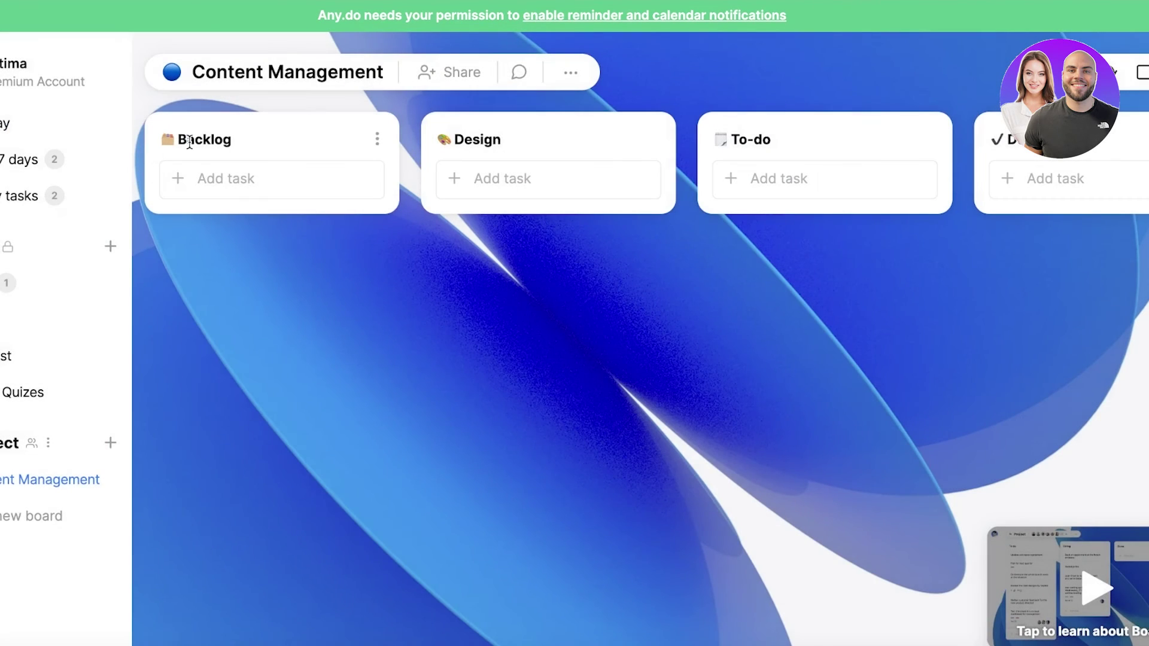
pyautogui.click(189, 142)
pyautogui.press('BackSpace')
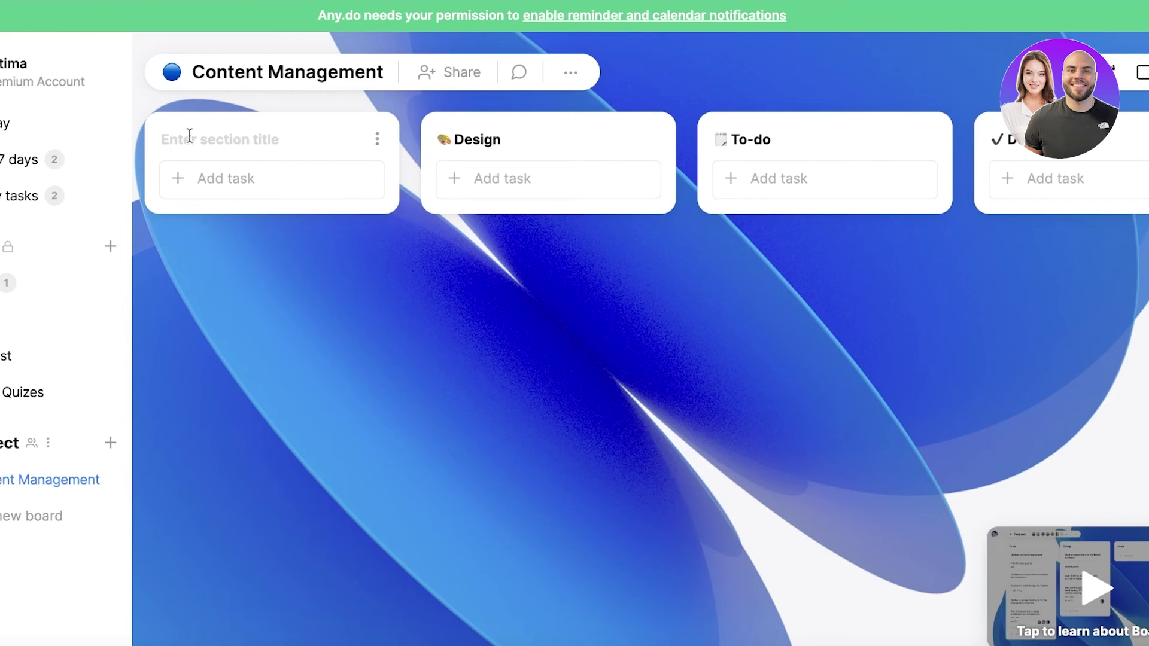
pyautogui.write('Due Tasks')
pyautogui.click(457, 139)
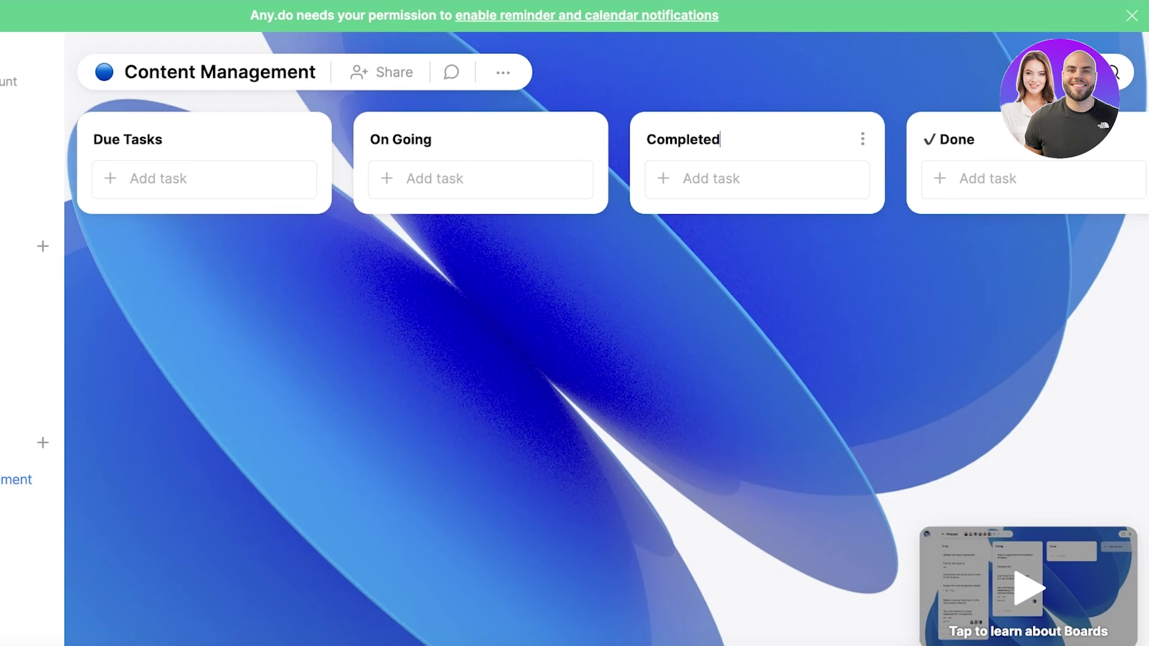
# Step: Archive the Done section of the Content Management board
pyautogui.click(1137, 139)
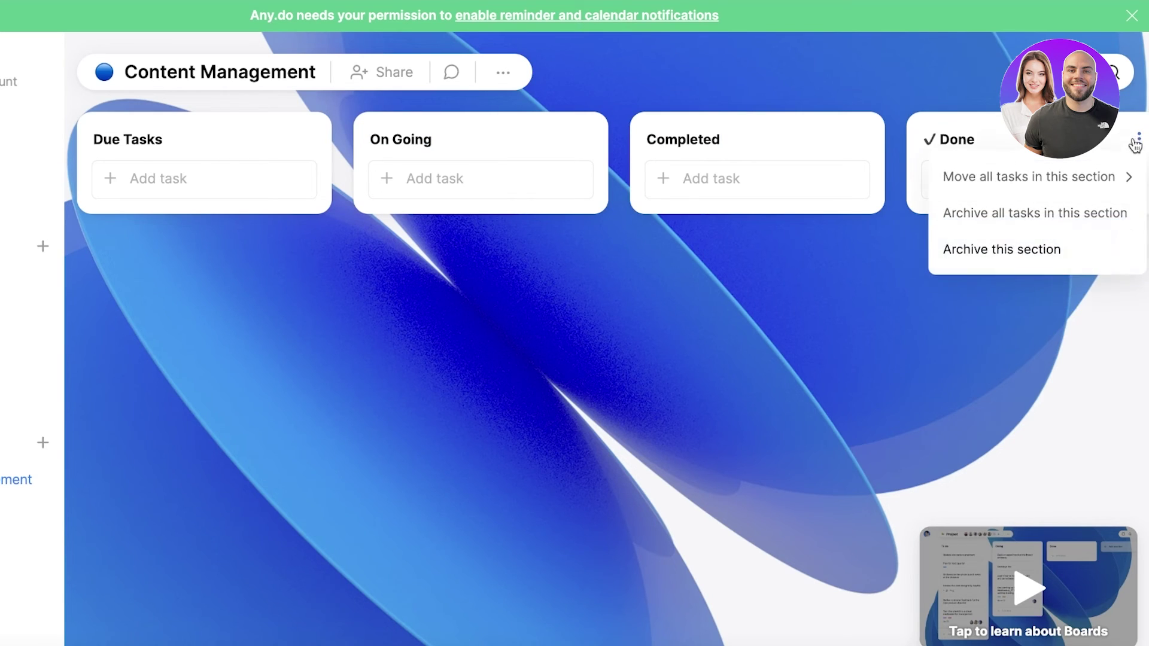
pyautogui.click(1021, 254)
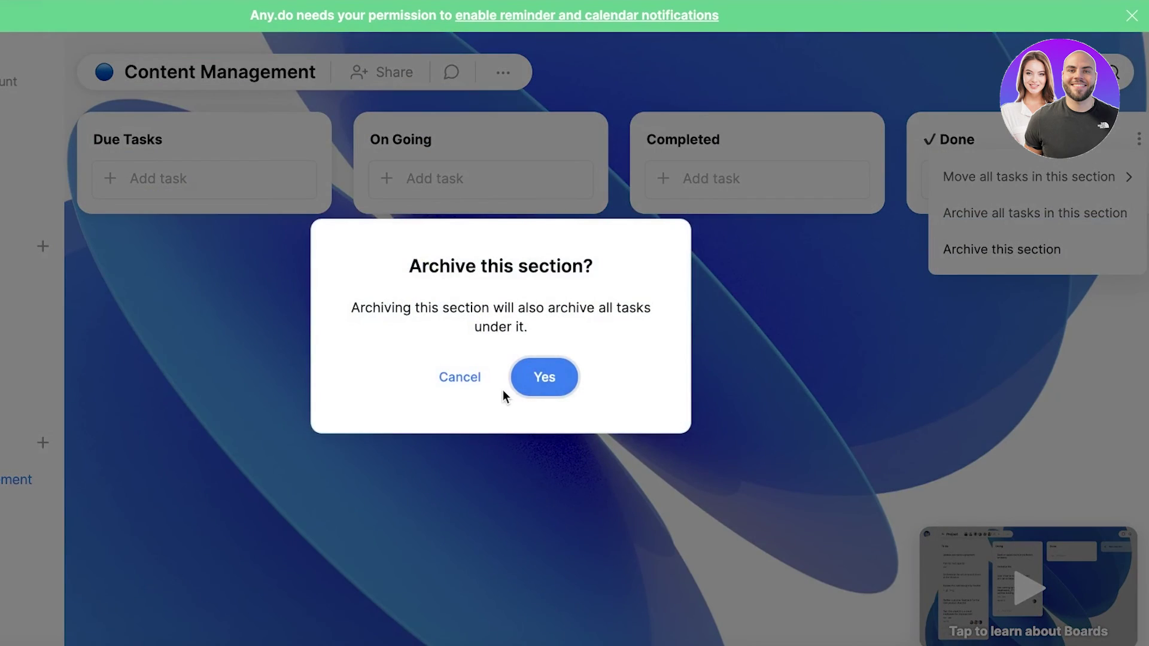
pyautogui.click(542, 375)
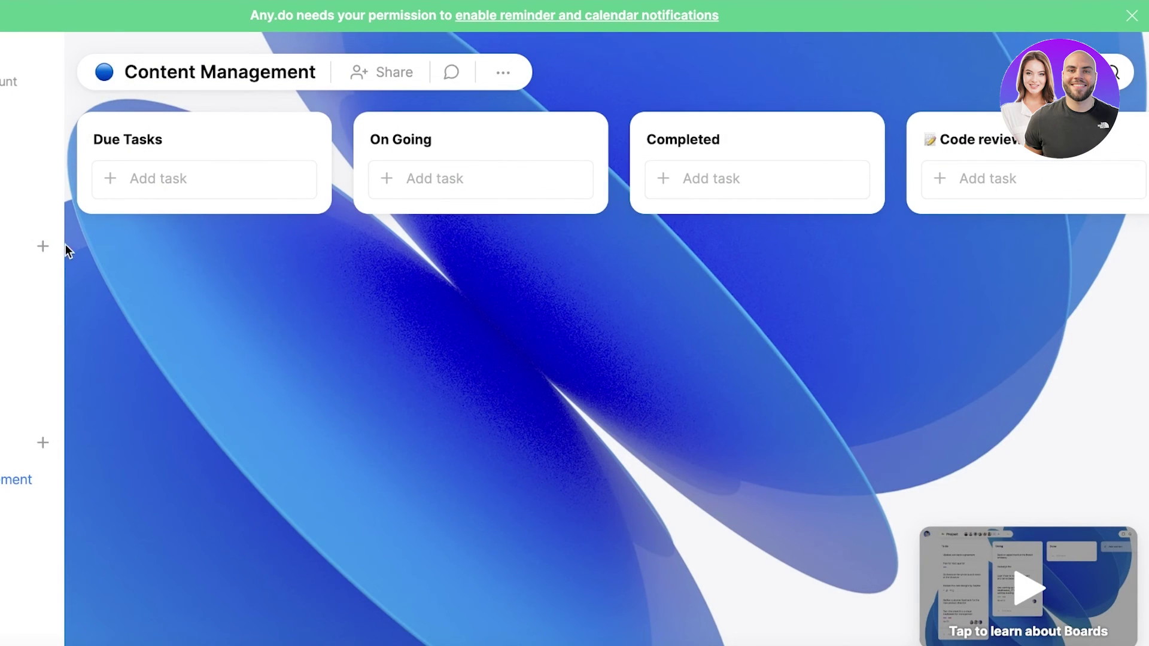
# Step: Add a 'Create Presentation' task under the Due Tasks section
pyautogui.click(143, 179)
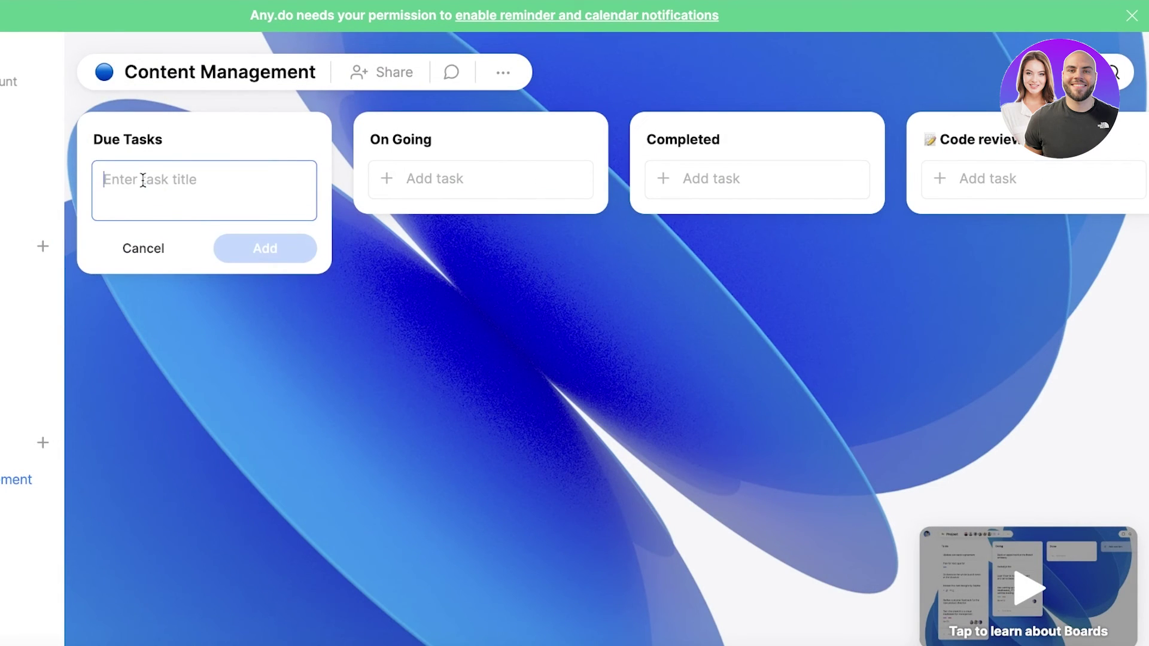
pyautogui.write('Create Presentation')
pyautogui.press('Return')
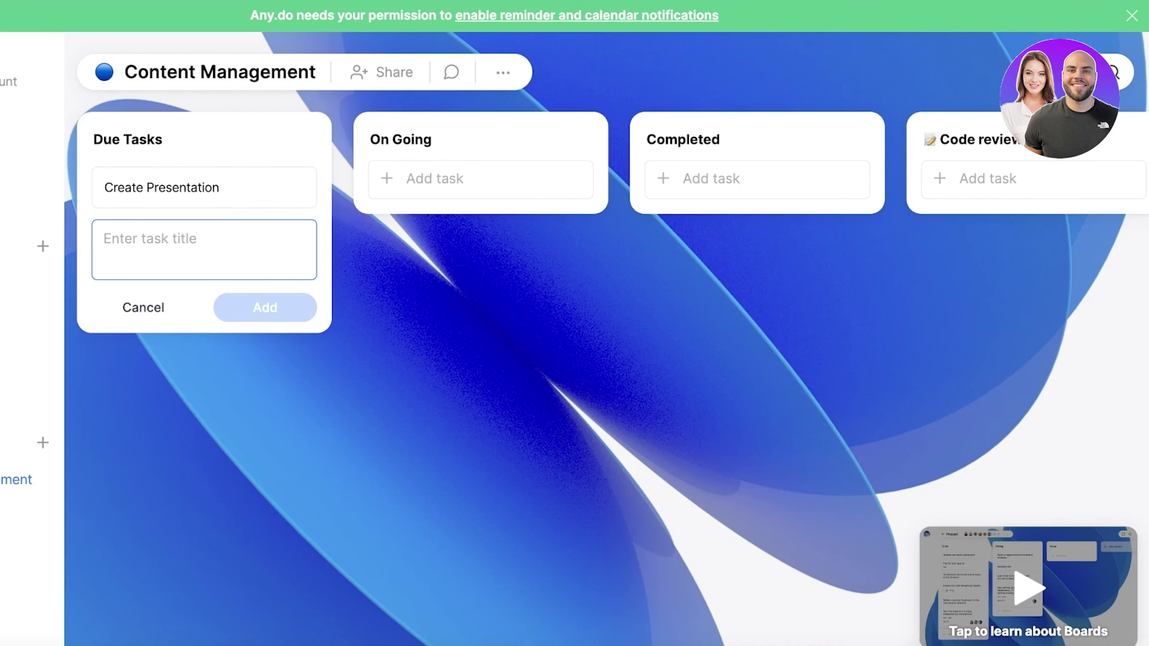
pyautogui.click(225, 359)
# Step: Review the Create Presentation task's chat and activity history, then return to the board
pyautogui.click(198, 204)
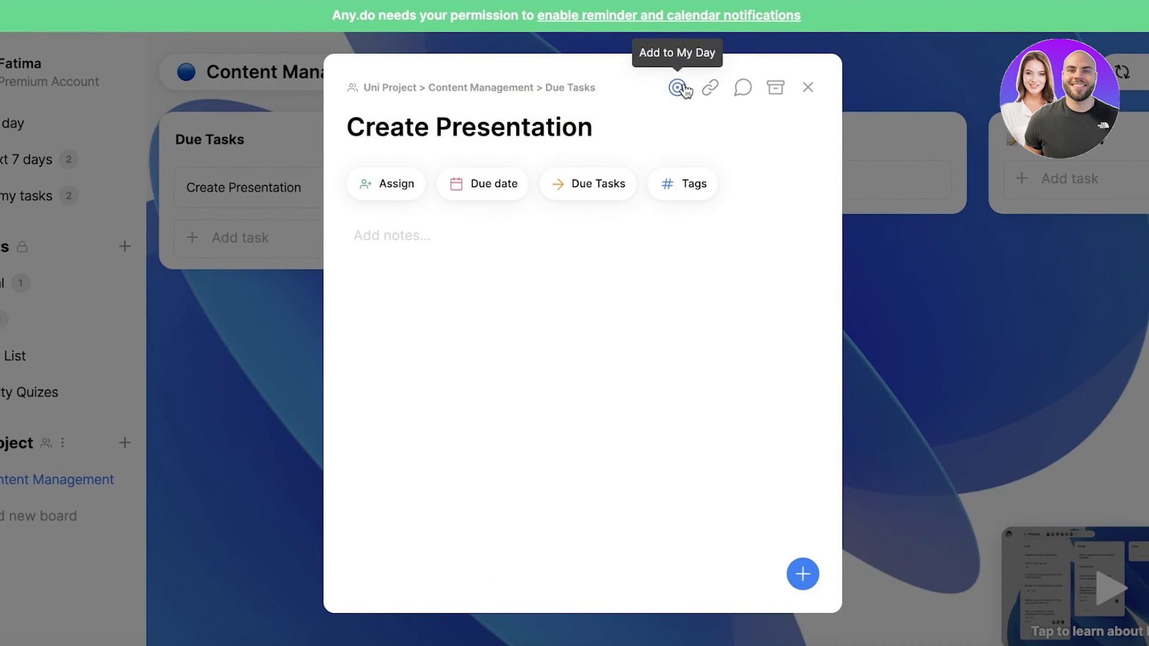
pyautogui.click(742, 88)
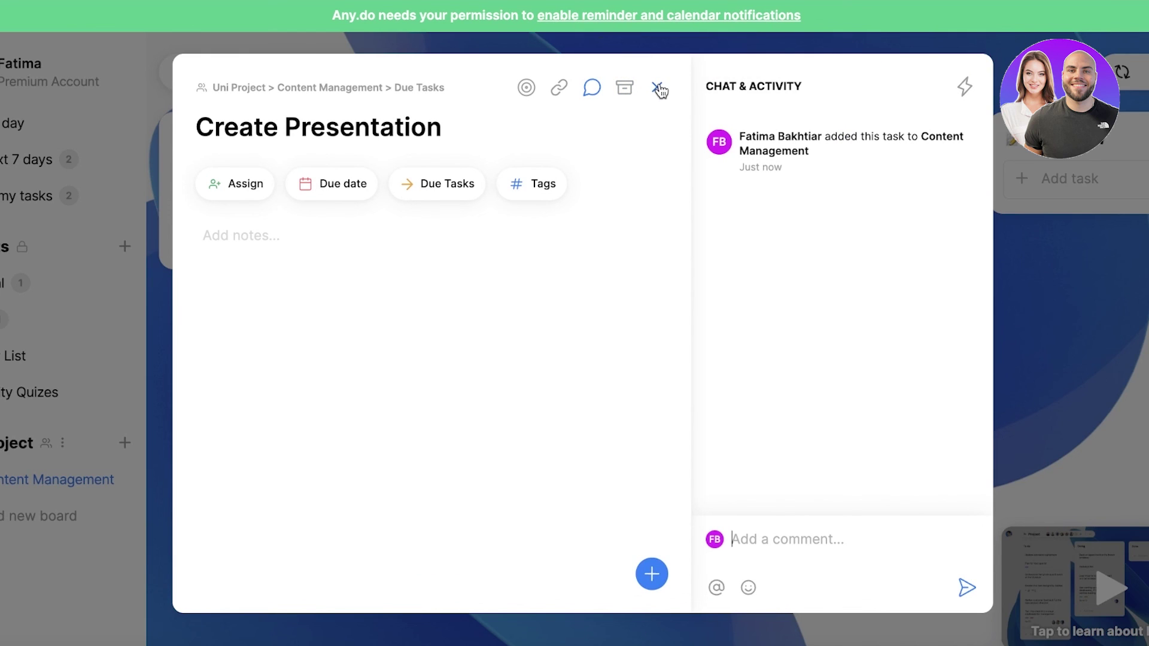
pyautogui.click(659, 88)
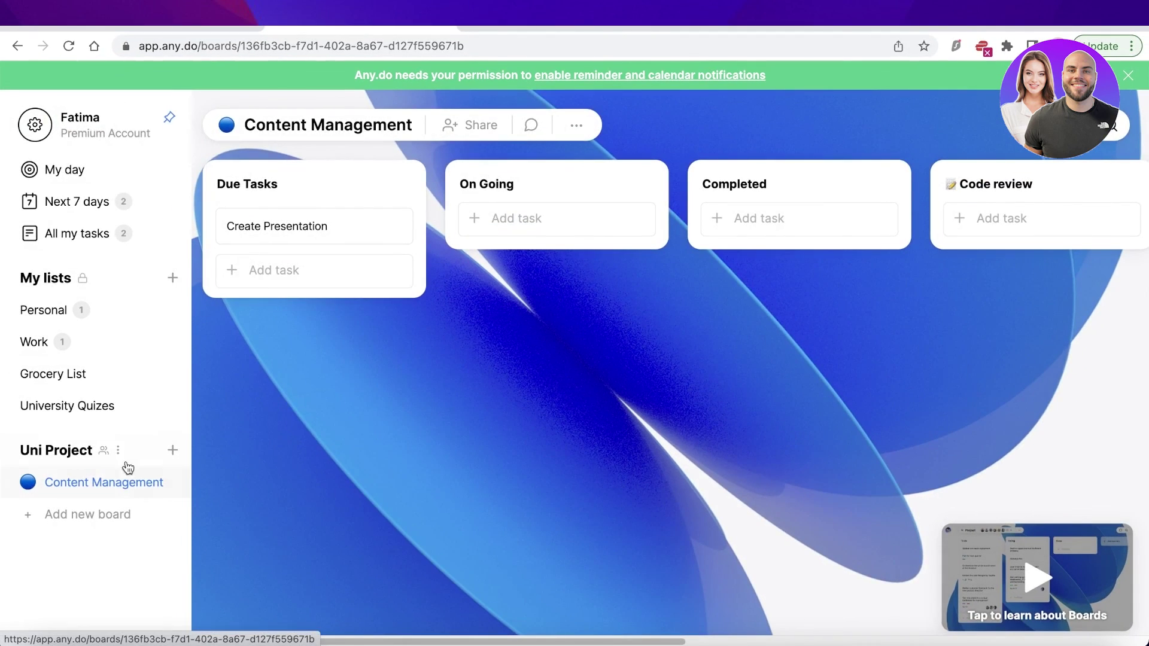